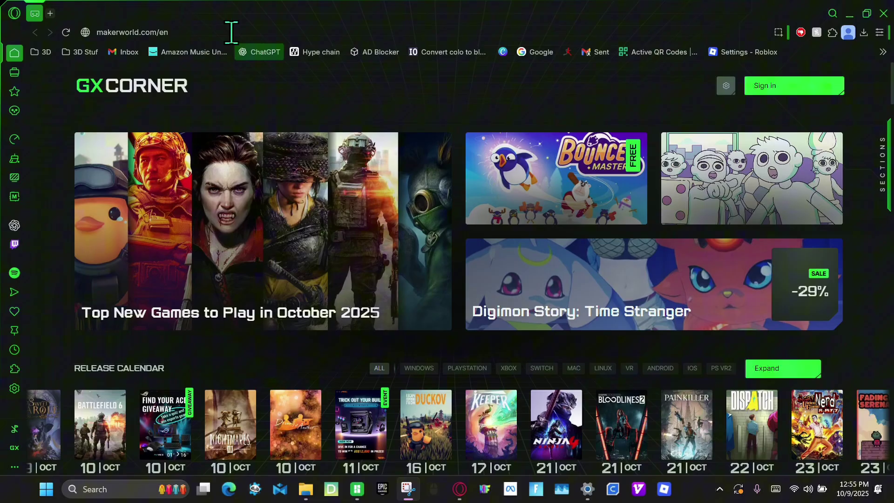
Load makerworld.com/en from the Opera GX address bar.
{"action": "left_click", "coordinate": [180, 32]}
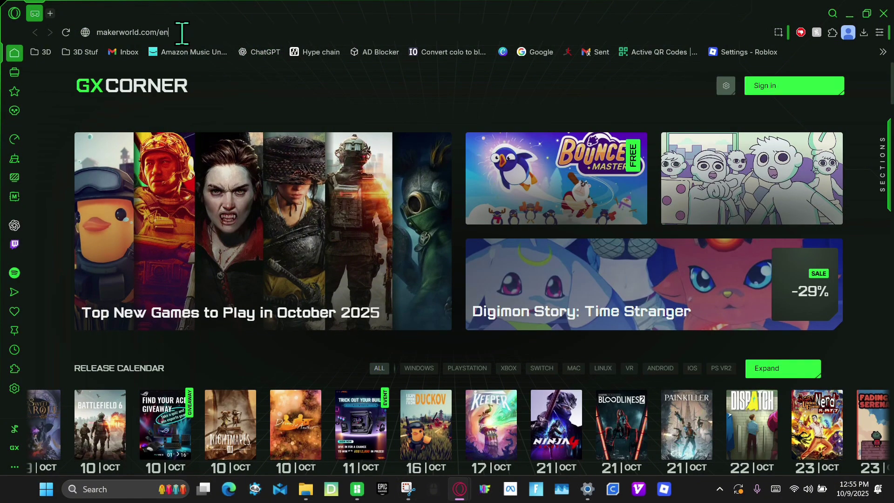
{"action": "key", "text": "Return"}
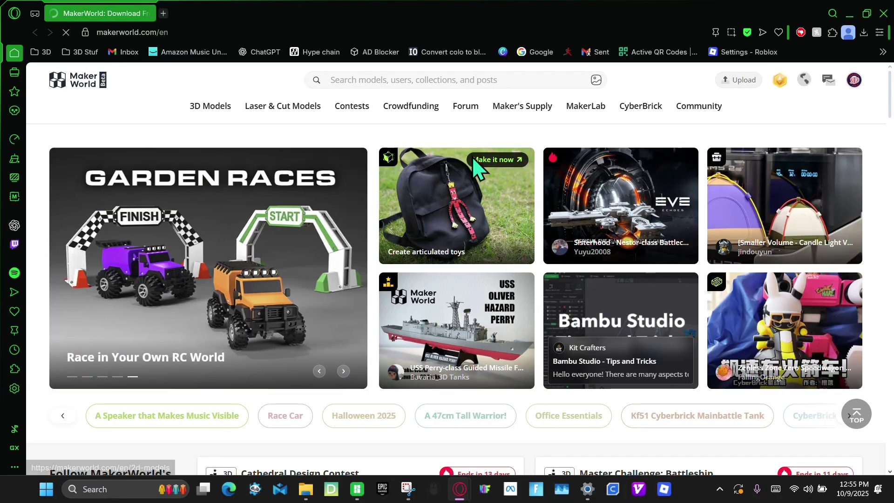
Open MakerLab's Image to Keychain tool and create a keychain draft from blank.
{"action": "left_click", "coordinate": [587, 110]}
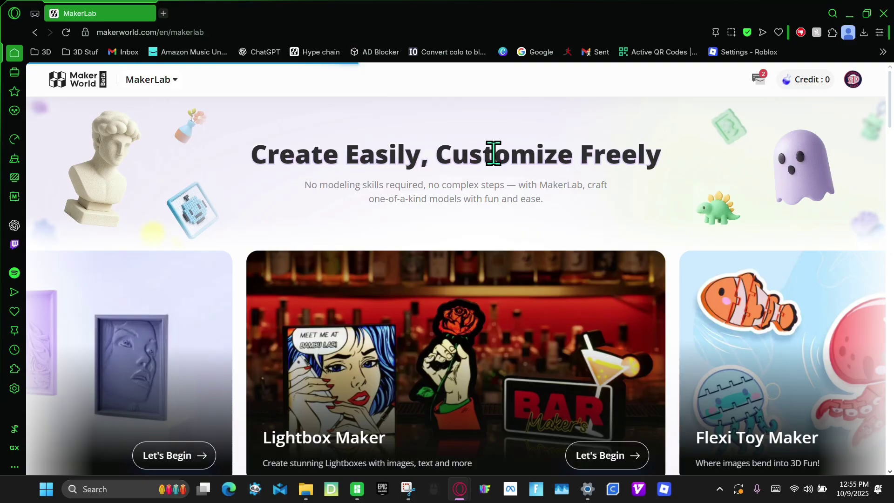
{"action": "scroll", "coordinate": [494, 163], "scroll_direction": "down", "scroll_amount": 5}
{"action": "scroll", "coordinate": [494, 171], "scroll_direction": "down", "scroll_amount": 15}
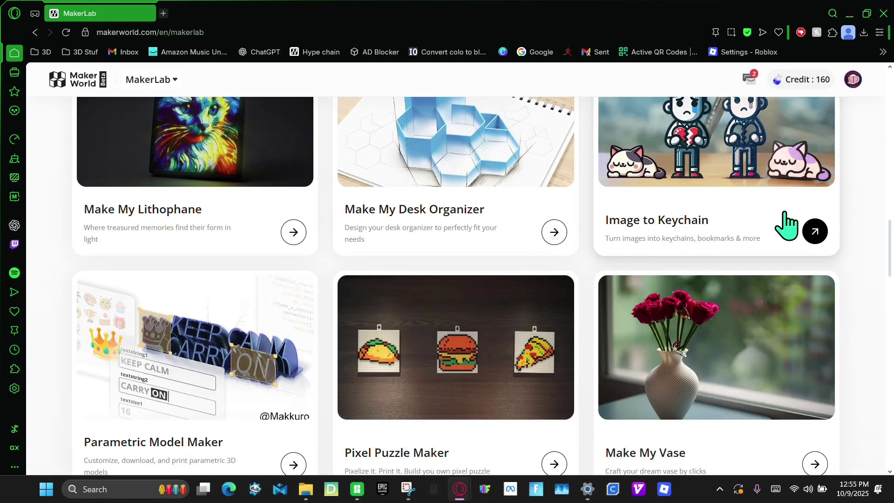
{"action": "left_click", "coordinate": [815, 237]}
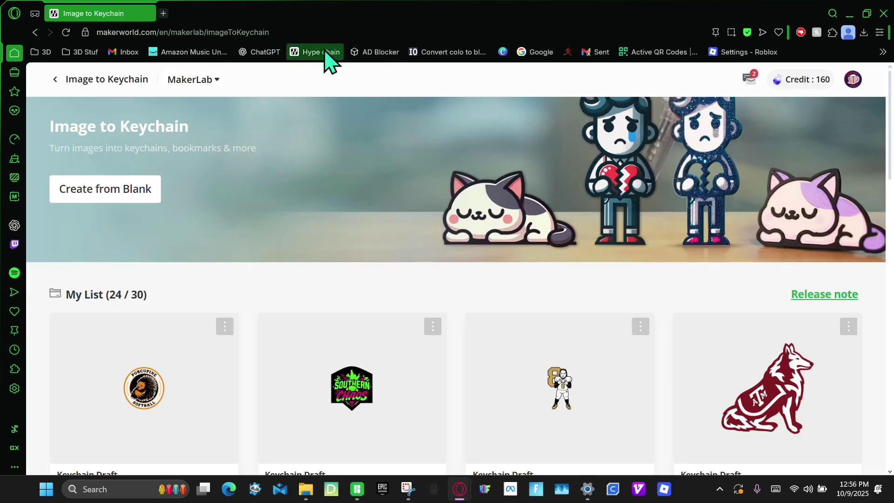
{"action": "left_click", "coordinate": [113, 191]}
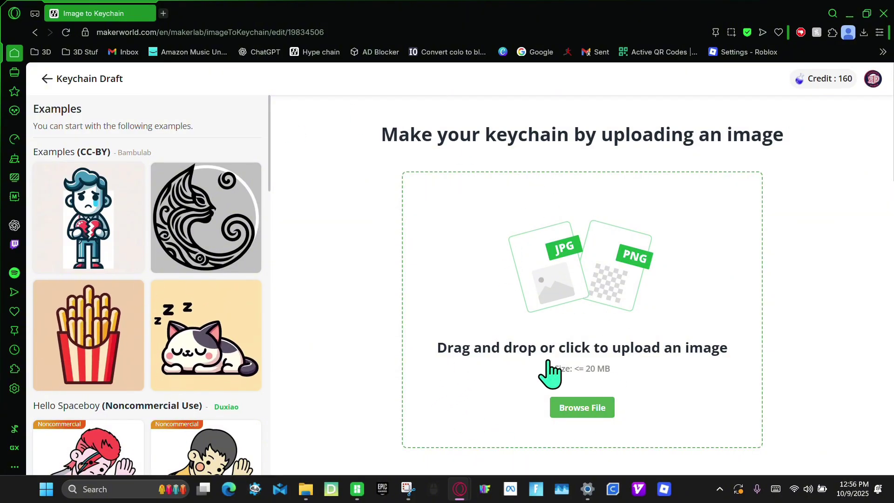
Upload the southern chaos image from the Downloads folder into the draft.
{"action": "left_click", "coordinate": [705, 360]}
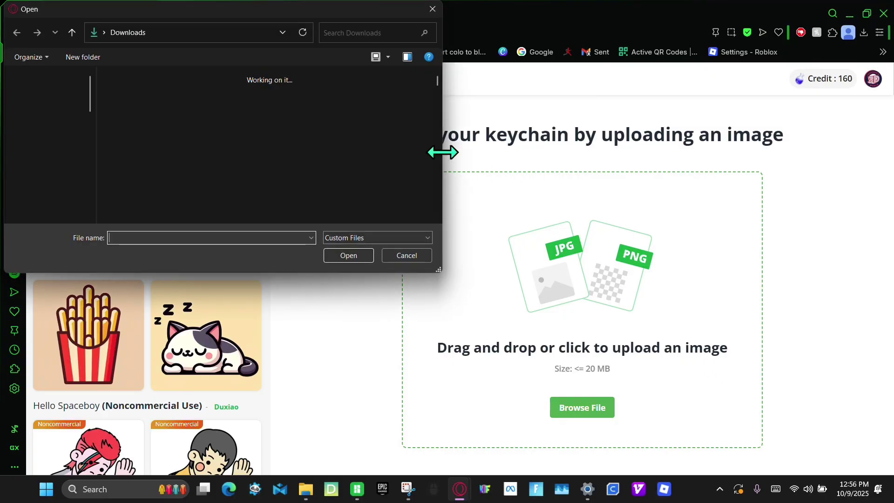
{"action": "scroll", "coordinate": [204, 98], "scroll_direction": "down", "scroll_amount": 1}
{"action": "scroll", "coordinate": [205, 98], "scroll_direction": "down", "scroll_amount": 2}
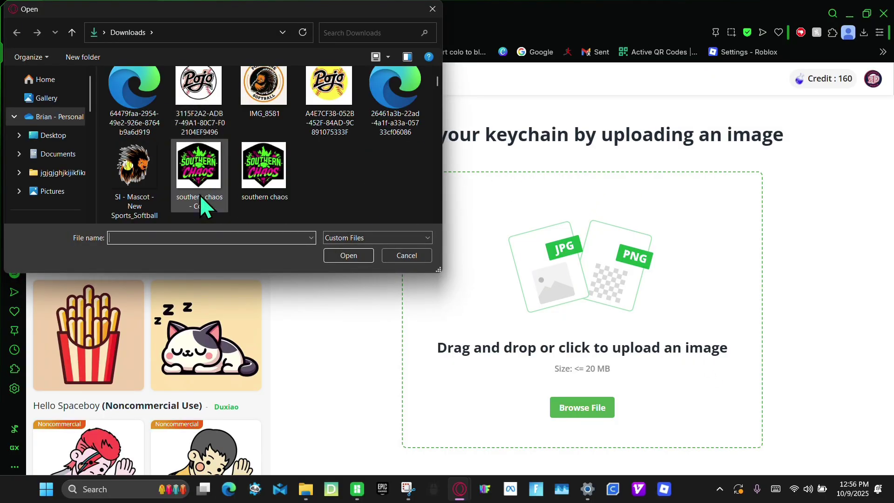
{"action": "left_click", "coordinate": [243, 186]}
{"action": "double_click", "coordinate": [242, 186]}
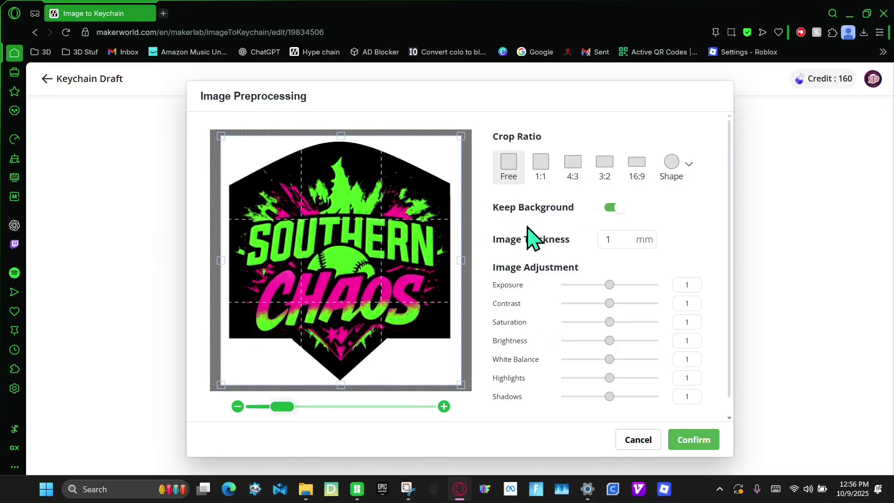
Keep the logo's background on, confirm preprocessing and accept the conversion preview.
{"action": "left_click", "coordinate": [614, 207]}
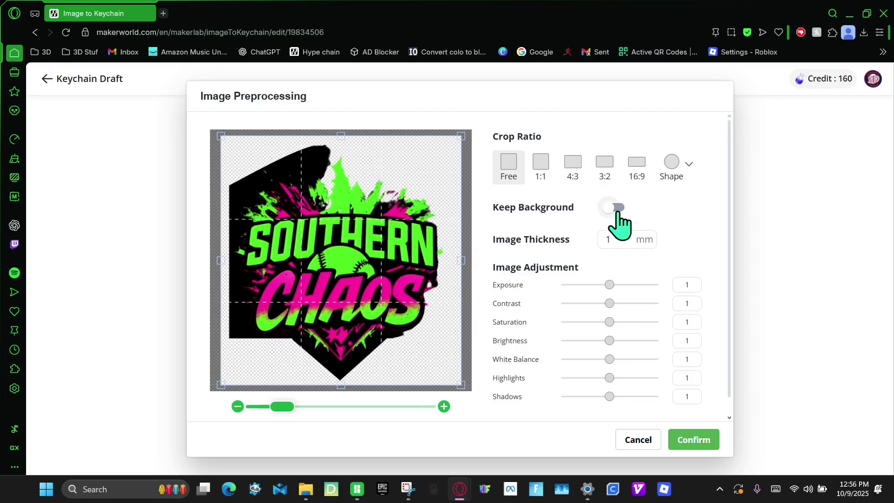
{"action": "left_click", "coordinate": [620, 208]}
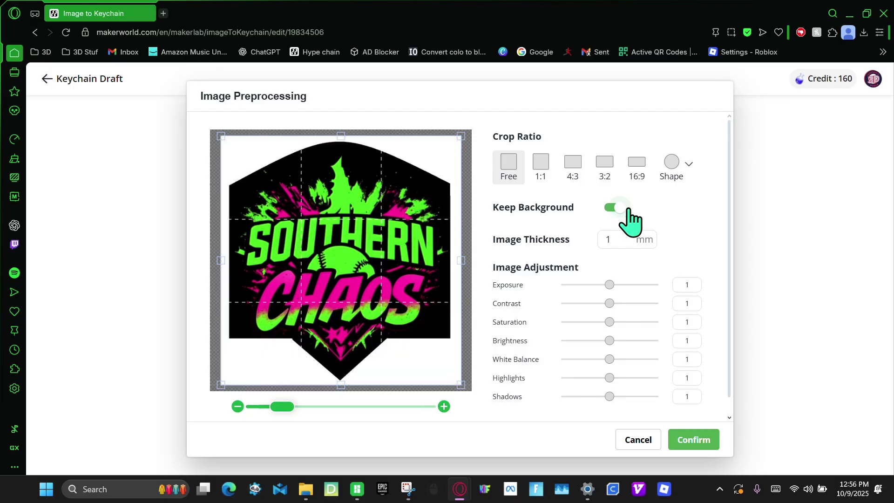
{"action": "left_click", "coordinate": [694, 445]}
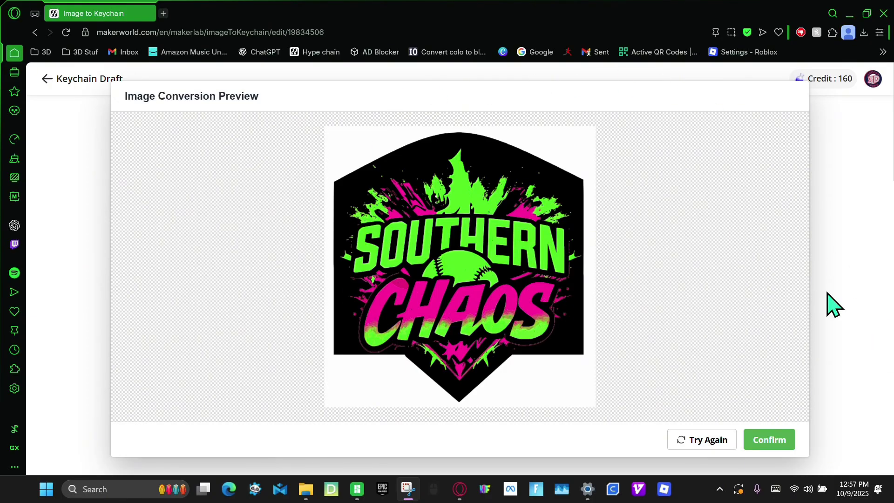
{"action": "left_click", "coordinate": [772, 446]}
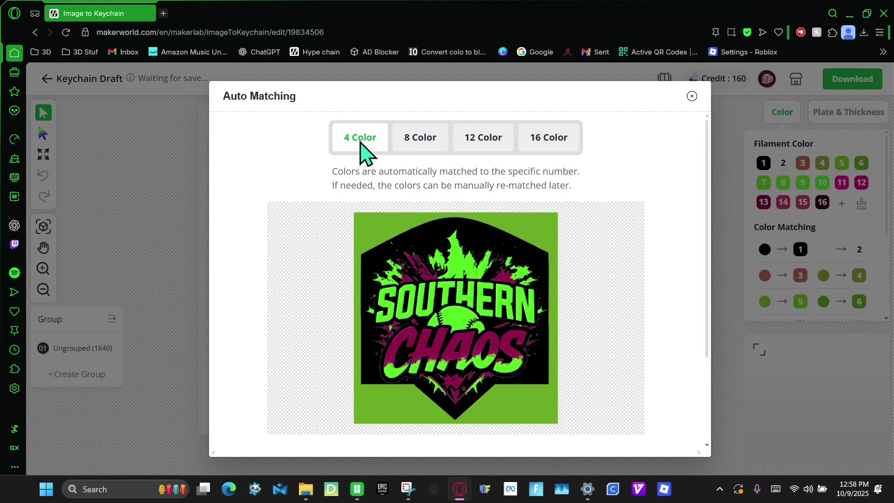
Apply 4 Color auto matching, leaving filaments 1, 6, 10 and 13.
{"action": "left_click", "coordinate": [362, 140]}
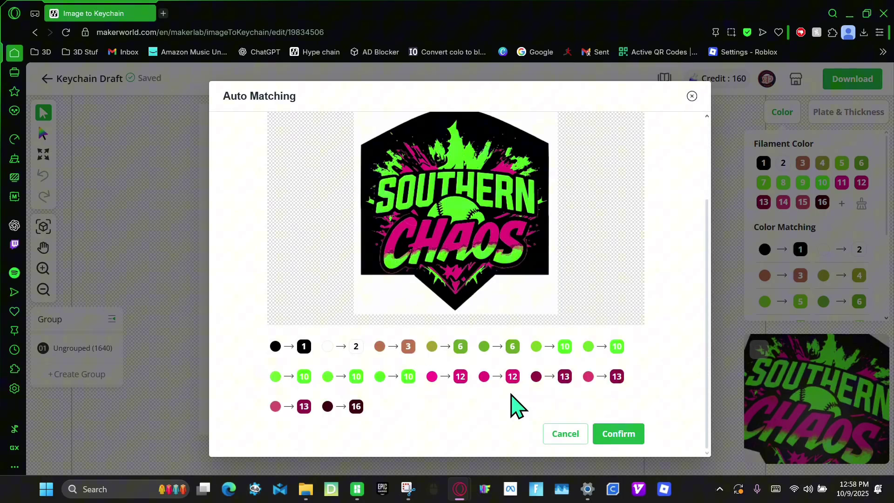
{"action": "scroll", "coordinate": [518, 318], "scroll_direction": "up", "scroll_amount": 5}
{"action": "scroll", "coordinate": [519, 317], "scroll_direction": "down", "scroll_amount": 1}
{"action": "scroll", "coordinate": [511, 313], "scroll_direction": "up", "scroll_amount": 2}
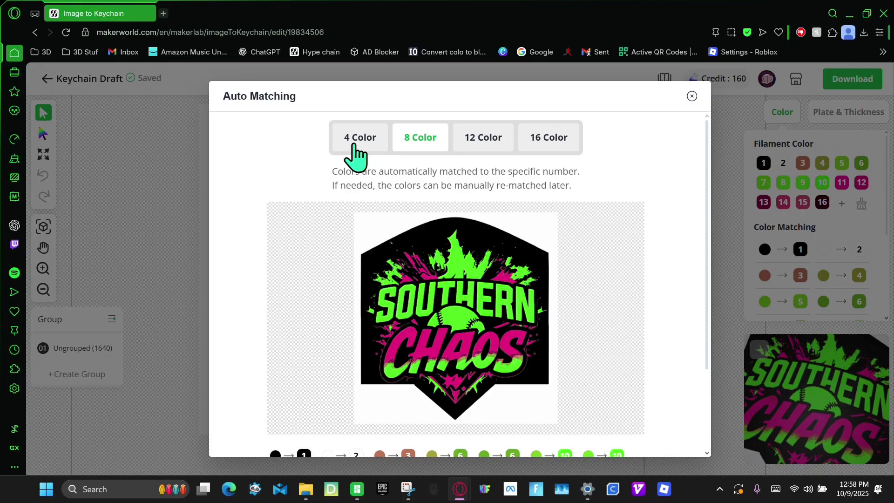
{"action": "left_click", "coordinate": [352, 140]}
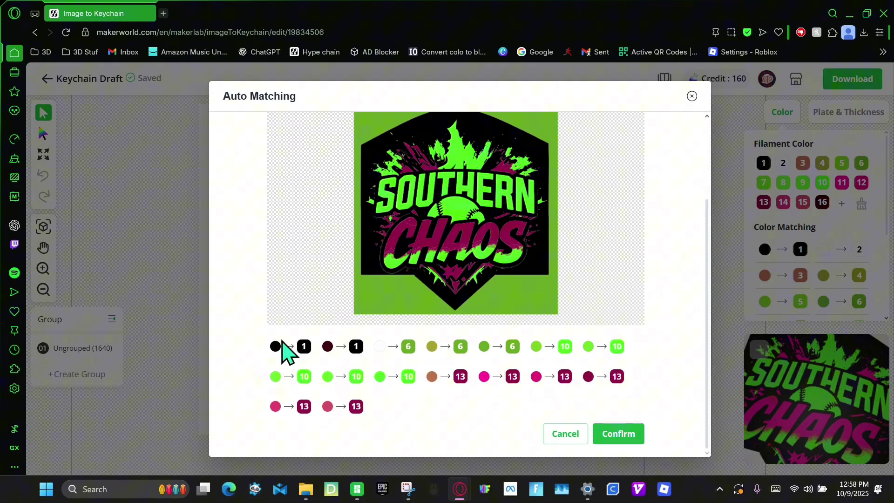
{"action": "left_click", "coordinate": [618, 434]}
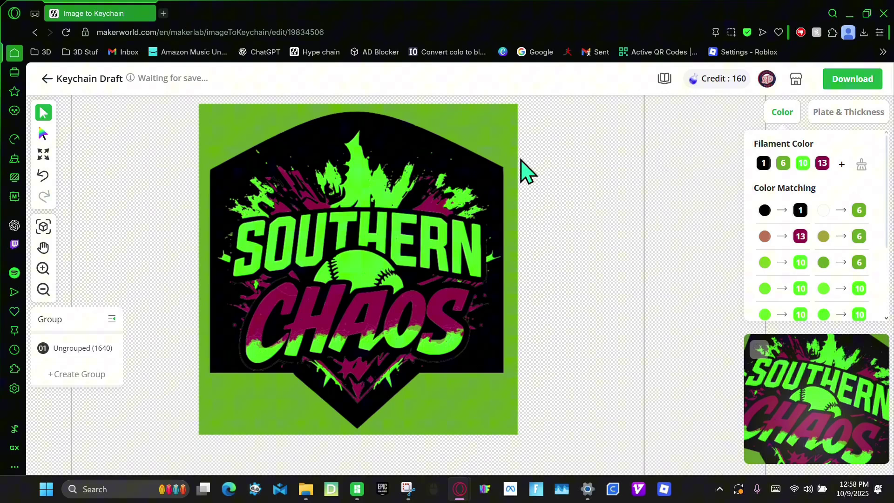
Select the keychain's green background area and change its filament assignment.
{"action": "left_click_drag", "start_coordinate": [527, 169], "coordinate": [554, 223]}
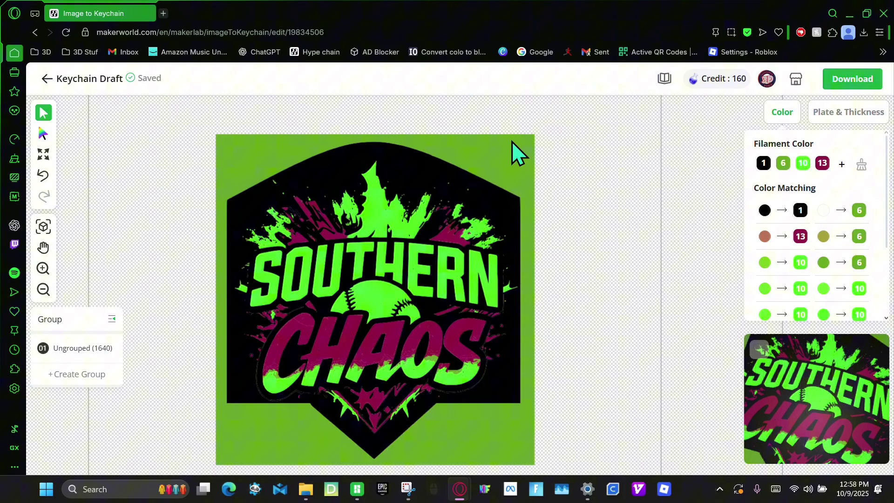
{"action": "left_click", "coordinate": [505, 154]}
{"action": "scroll", "coordinate": [415, 313], "scroll_direction": "down", "scroll_amount": 1}
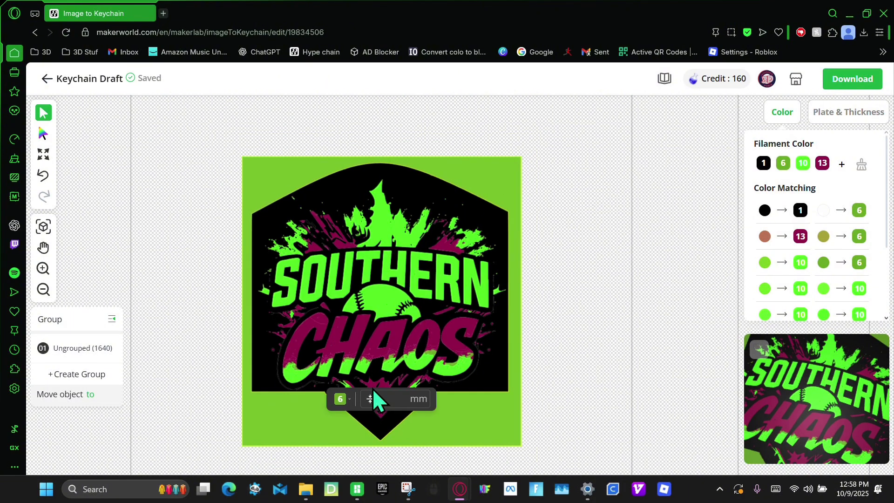
{"action": "left_click", "coordinate": [344, 399]}
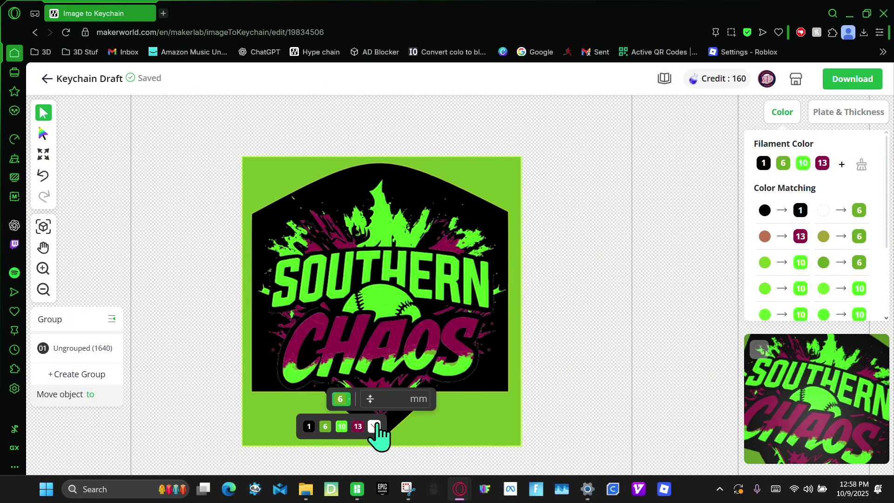
{"action": "left_click", "coordinate": [375, 427]}
{"action": "scroll", "coordinate": [591, 337], "scroll_direction": "up", "scroll_amount": 2}
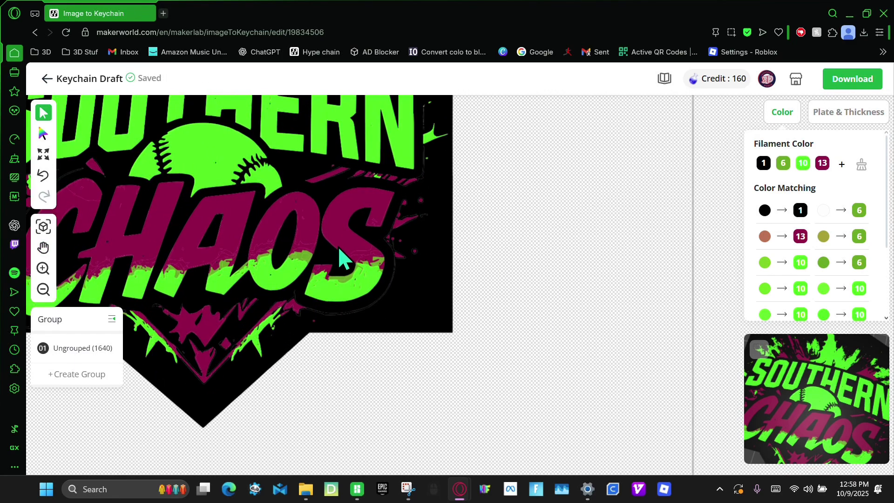
{"action": "scroll", "coordinate": [344, 259], "scroll_direction": "up", "scroll_amount": 3}
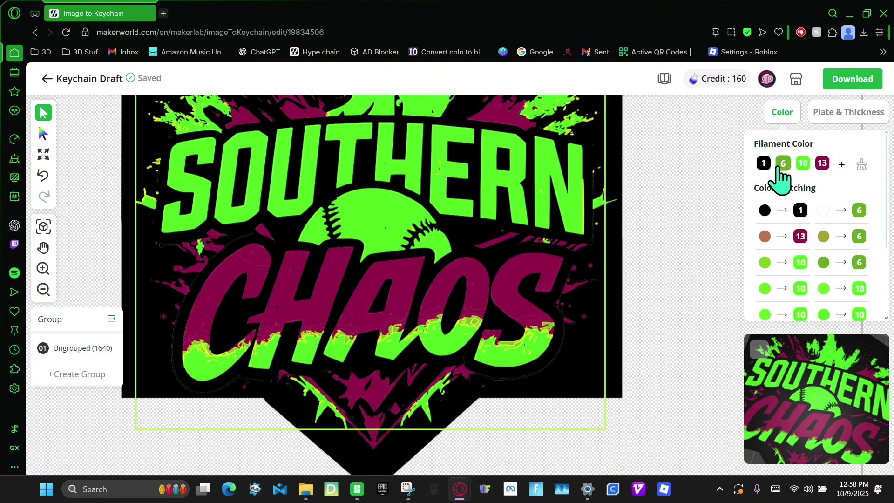
Set filament 6 to hex #42fa04, matching filament 10's bright green.
{"action": "left_click", "coordinate": [783, 164]}
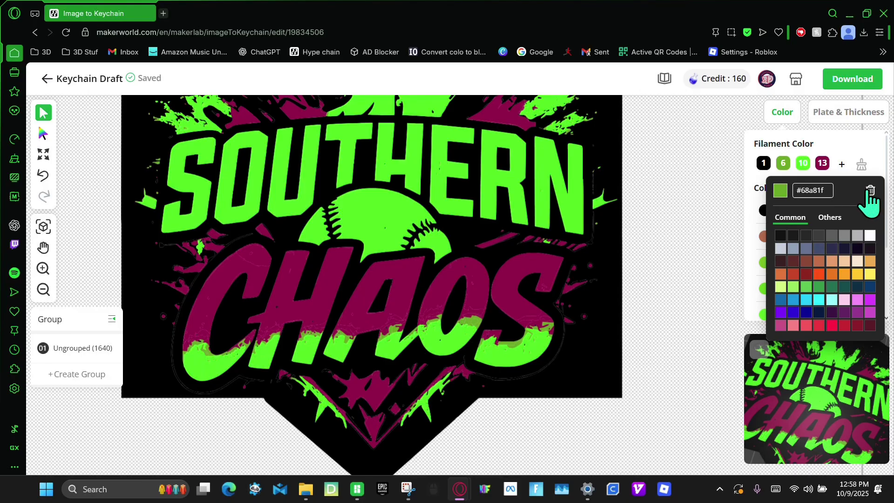
{"action": "left_click", "coordinate": [809, 167]}
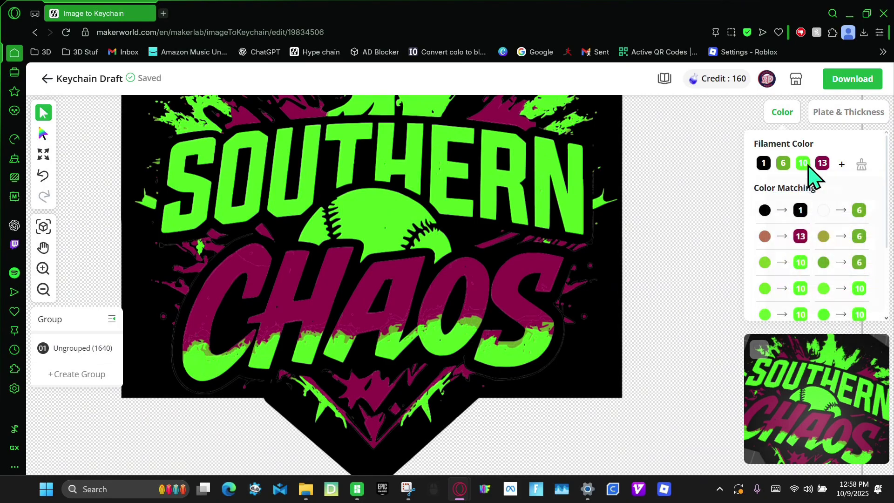
{"action": "left_click", "coordinate": [809, 169]}
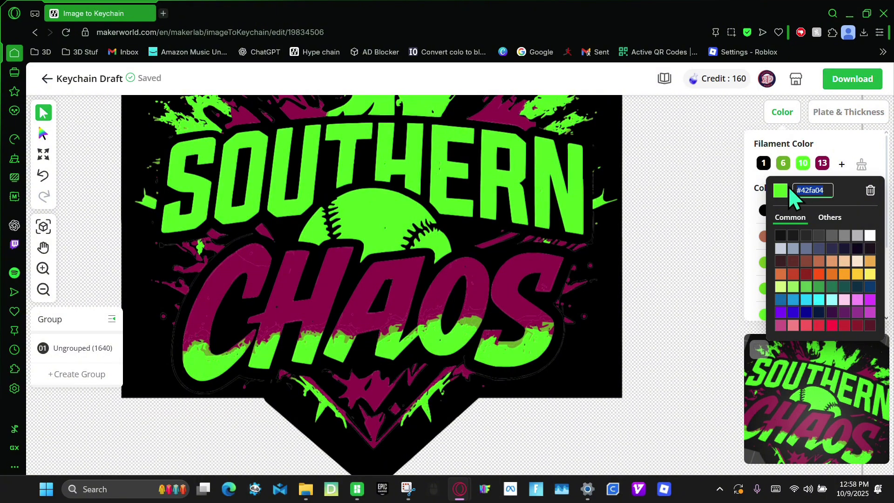
{"action": "left_click", "coordinate": [783, 164]}
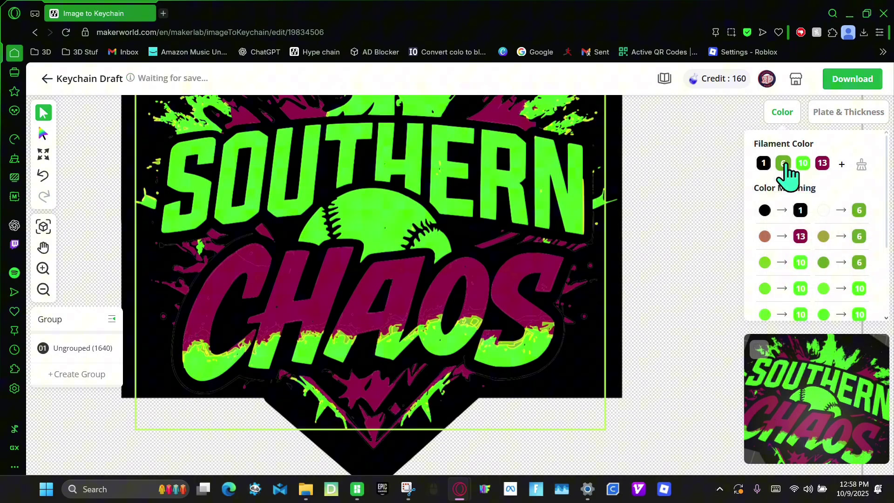
{"action": "left_click", "coordinate": [784, 164]}
{"action": "left_click_drag", "start_coordinate": [832, 190], "coordinate": [776, 190]}
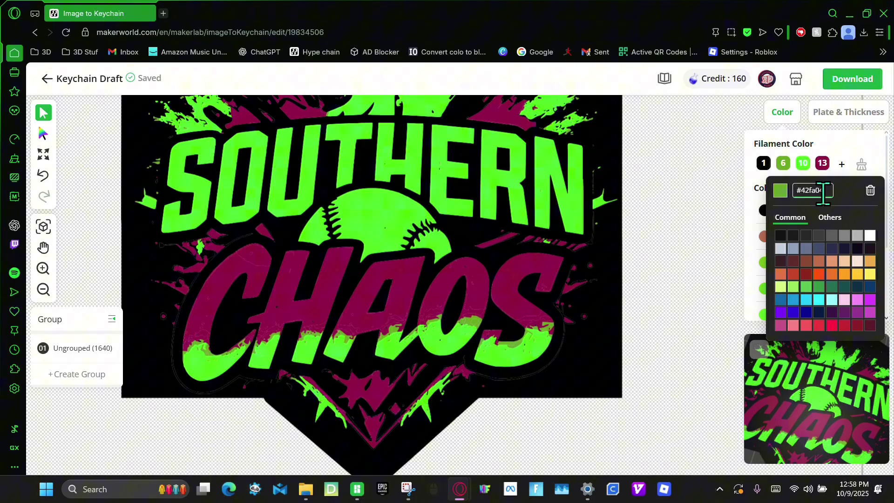
{"action": "key", "text": "Return"}
{"action": "left_click", "coordinate": [672, 155]}
Show the Plate & Thickness settings and switch to the 3D keychain preview.
{"action": "scroll", "coordinate": [650, 149], "scroll_direction": "down", "scroll_amount": 6}
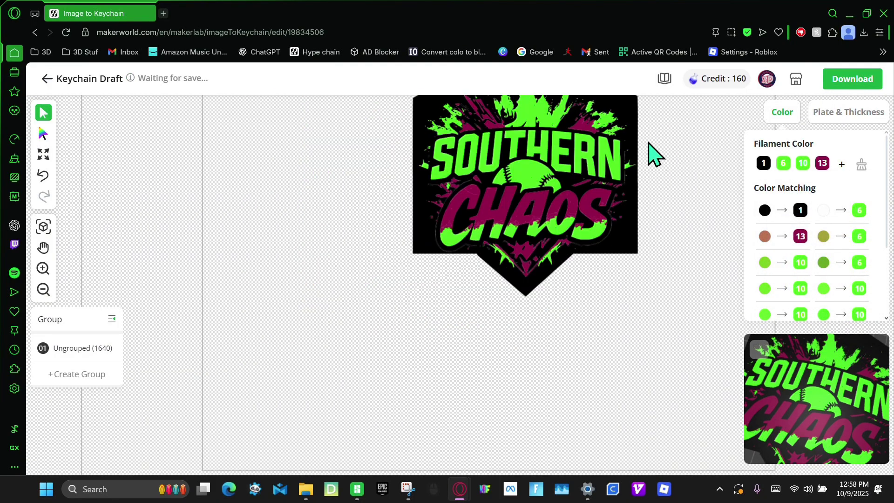
{"action": "scroll", "coordinate": [610, 236], "scroll_direction": "up", "scroll_amount": 2}
{"action": "scroll", "coordinate": [652, 205], "scroll_direction": "down", "scroll_amount": 1}
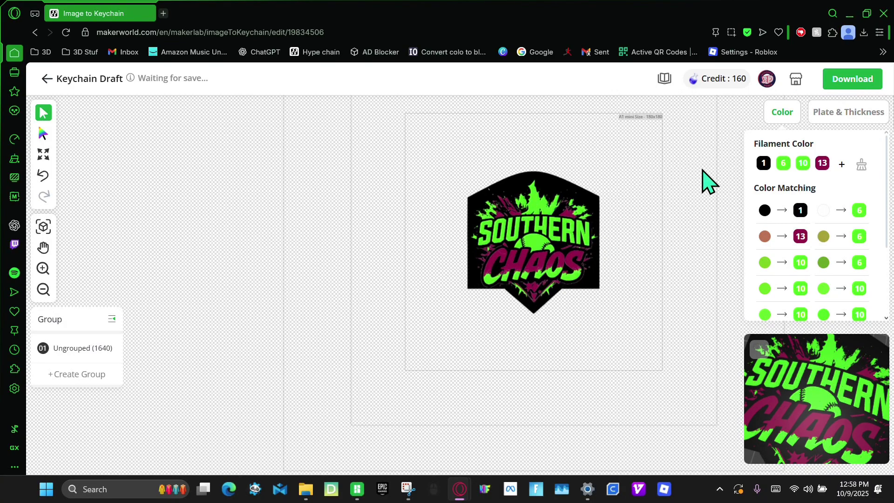
{"action": "left_click", "coordinate": [835, 118]}
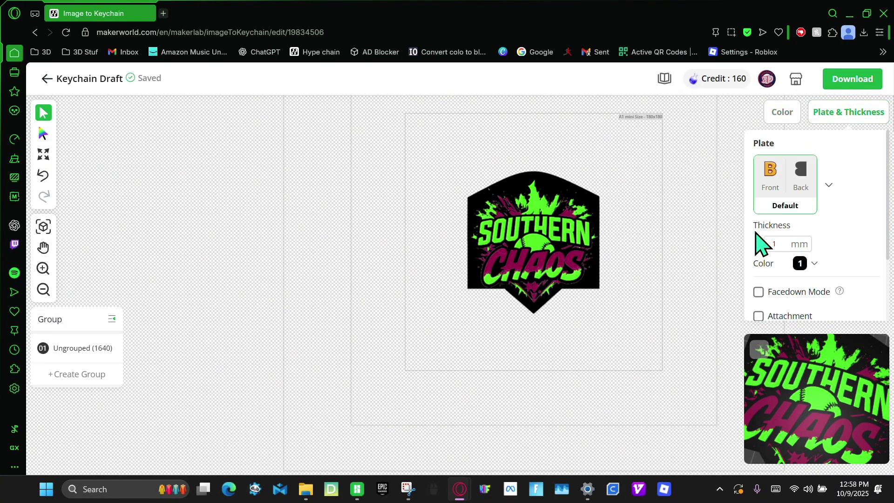
{"action": "scroll", "coordinate": [797, 235], "scroll_direction": "down", "scroll_amount": 1}
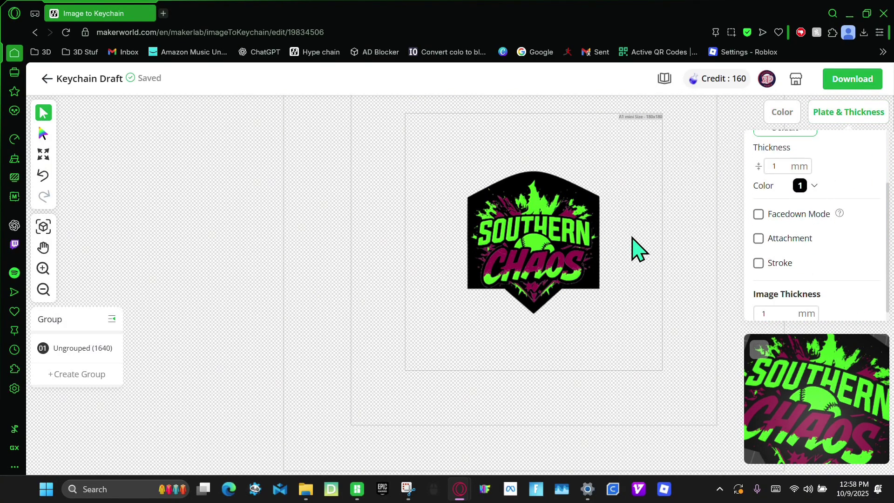
{"action": "left_click", "coordinate": [759, 350]}
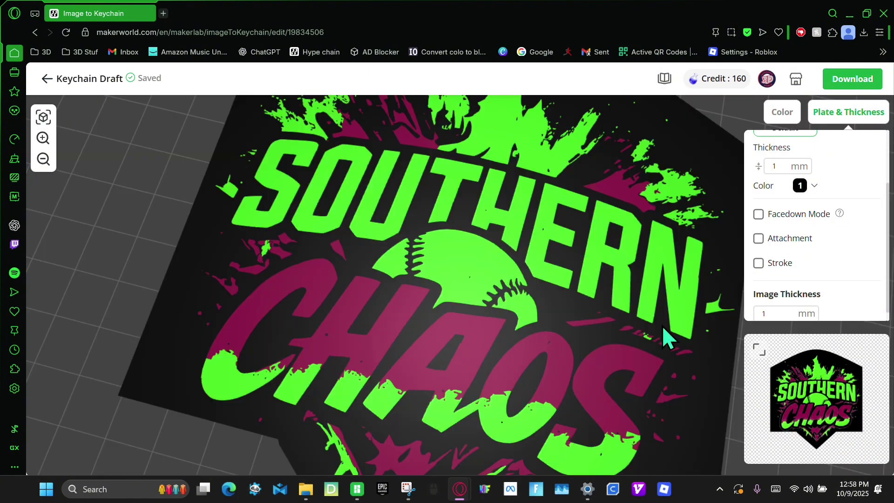
{"action": "left_click_drag", "start_coordinate": [576, 261], "coordinate": [636, 297]}
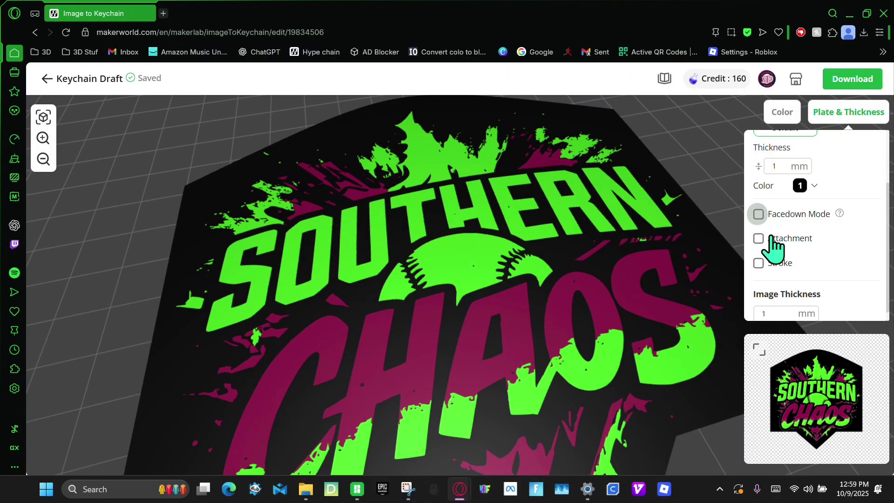
Set Image Thickness to 2 mm on the 5 mm plate.
{"action": "scroll", "coordinate": [814, 254], "scroll_direction": "up", "scroll_amount": 3}
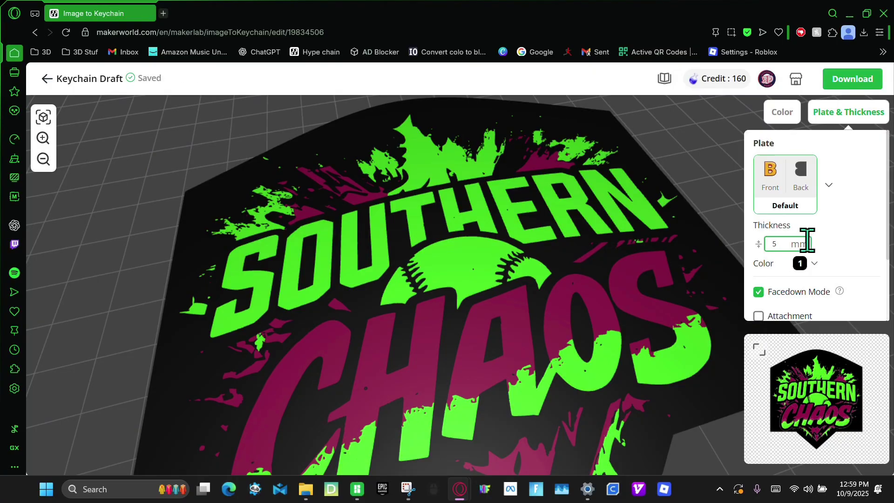
{"action": "scroll", "coordinate": [813, 252], "scroll_direction": "down", "scroll_amount": 2}
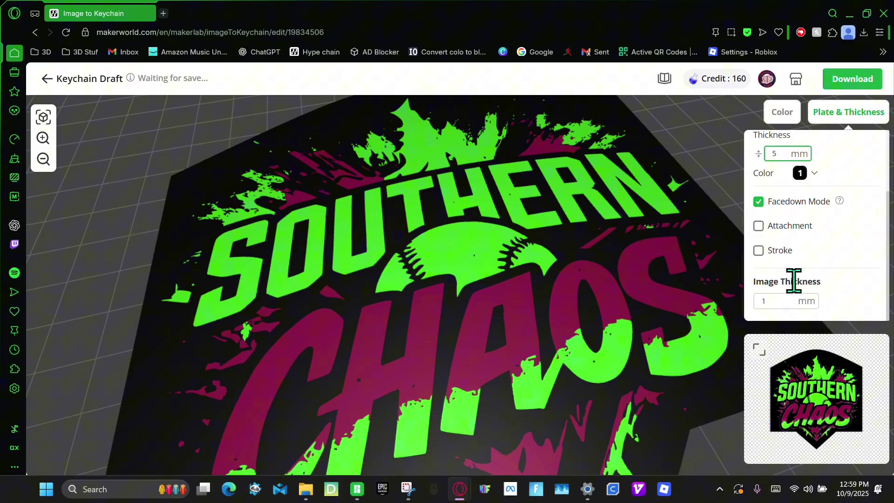
{"action": "left_click", "coordinate": [783, 303]}
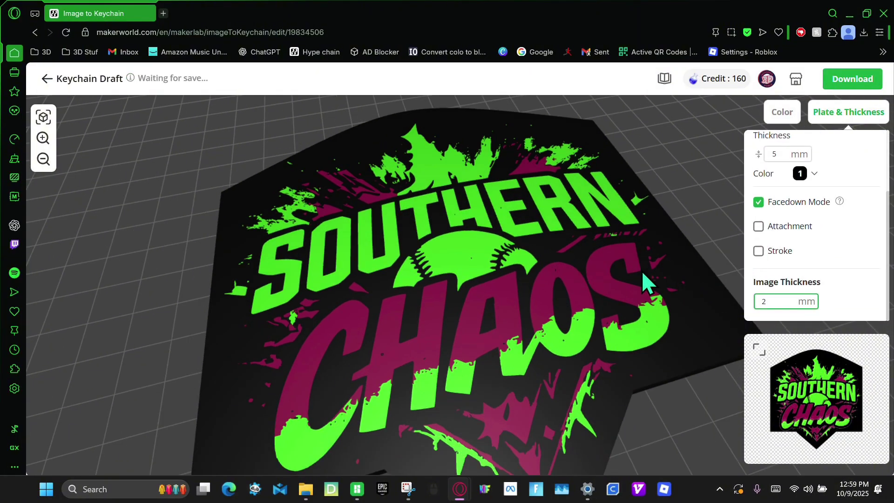
{"action": "left_click_drag", "start_coordinate": [642, 270], "coordinate": [523, 273]}
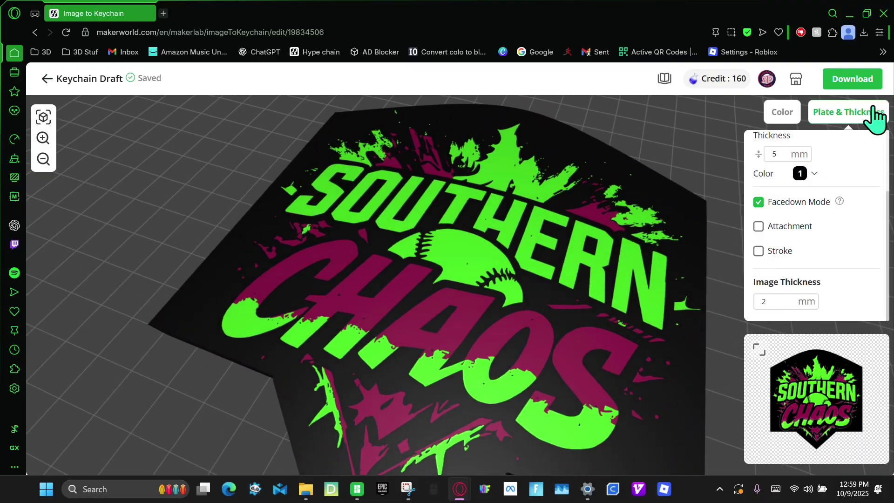
Download the keychain as Keychain Draft (31).3mf and open it in Bambu Studio.
{"action": "left_click", "coordinate": [853, 81]}
{"action": "mouse_move", "coordinate": [366, 347]}
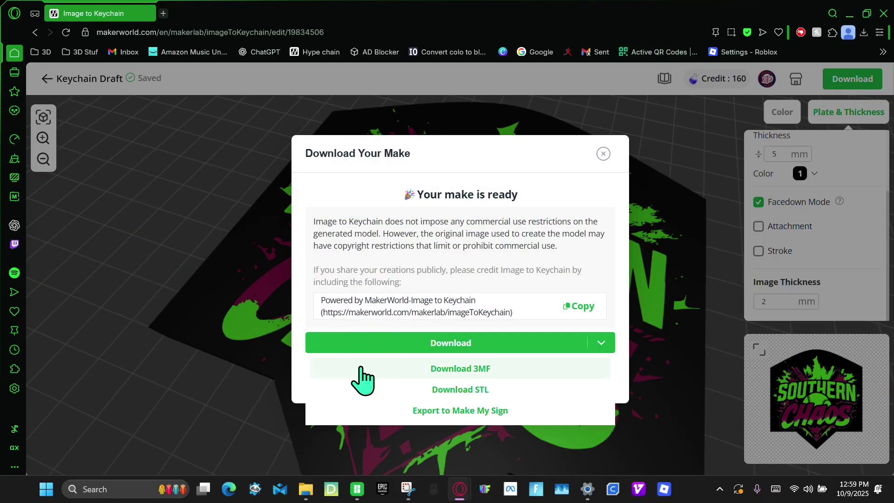
{"action": "left_click", "coordinate": [388, 368]}
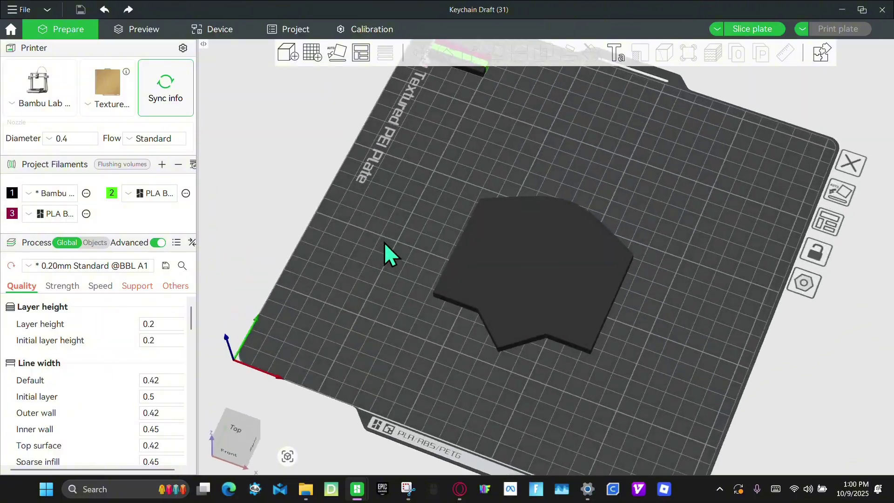
Scale the keychain uniformly to 170 mm in Y, 157.53 mm wide.
{"action": "left_click", "coordinate": [531, 275]}
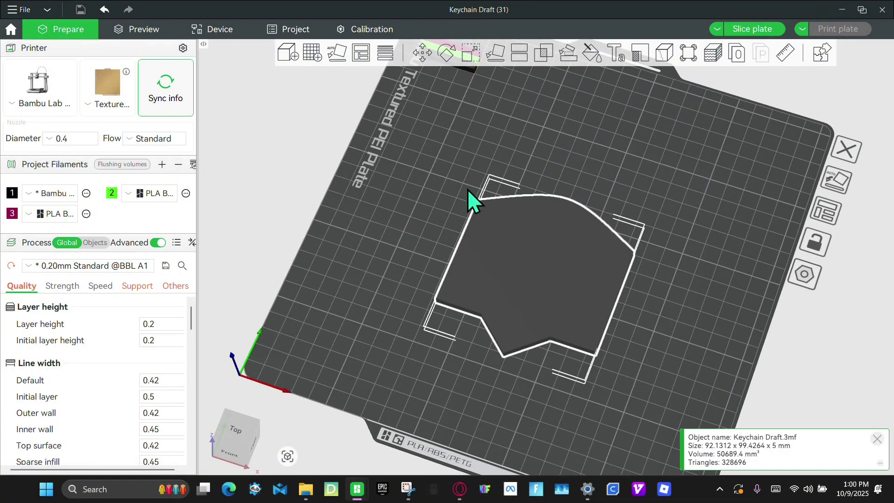
{"action": "left_click", "coordinate": [472, 56]}
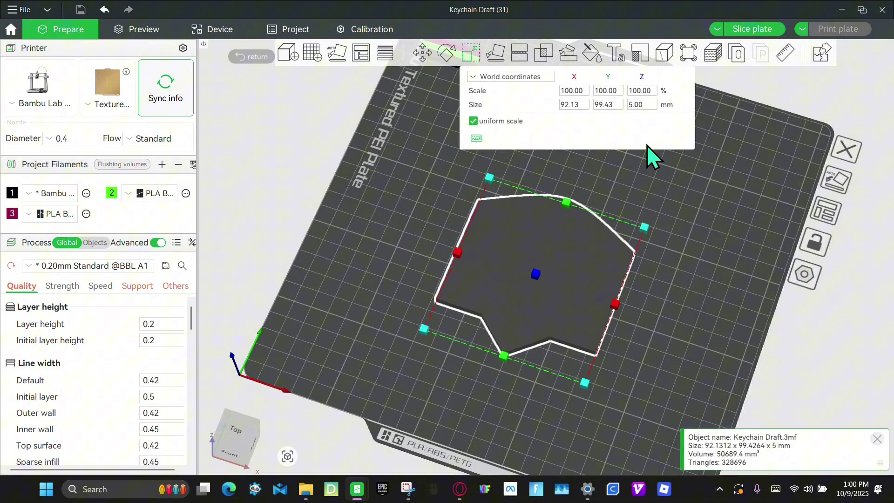
{"action": "left_click_drag", "start_coordinate": [345, 219], "coordinate": [354, 221]}
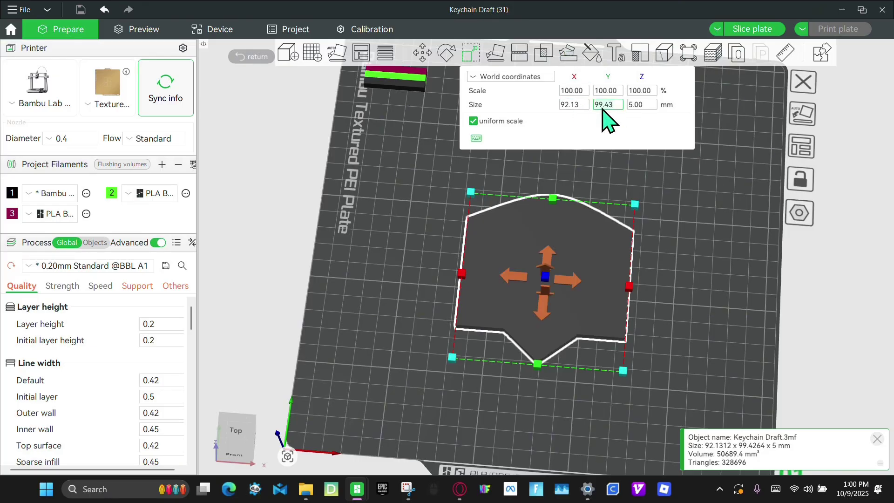
{"action": "key", "text": "Return"}
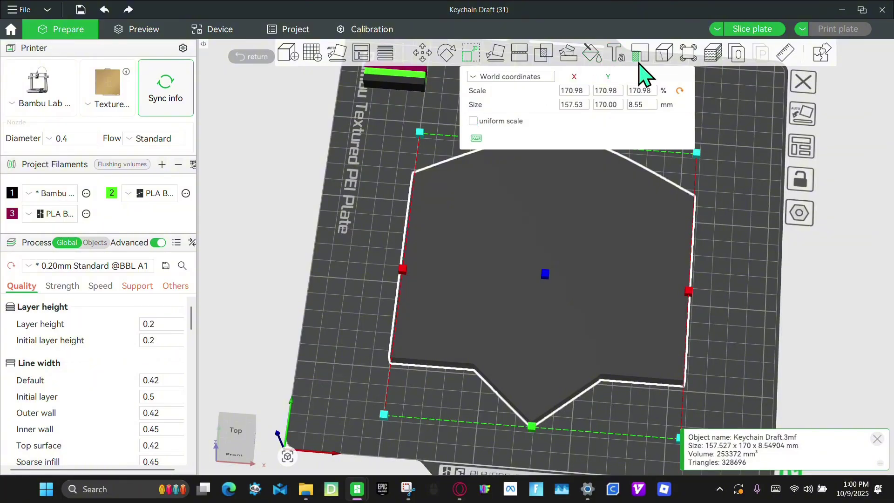
Set the keychain's height alone to 9 mm, then view it from the front.
{"action": "left_click", "coordinate": [641, 106]}
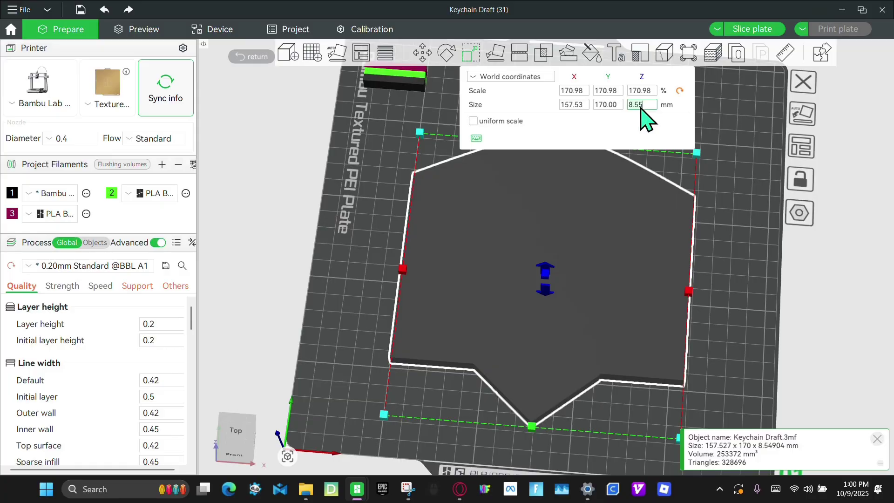
{"action": "type", "text": "9"}
{"action": "key", "text": "Return"}
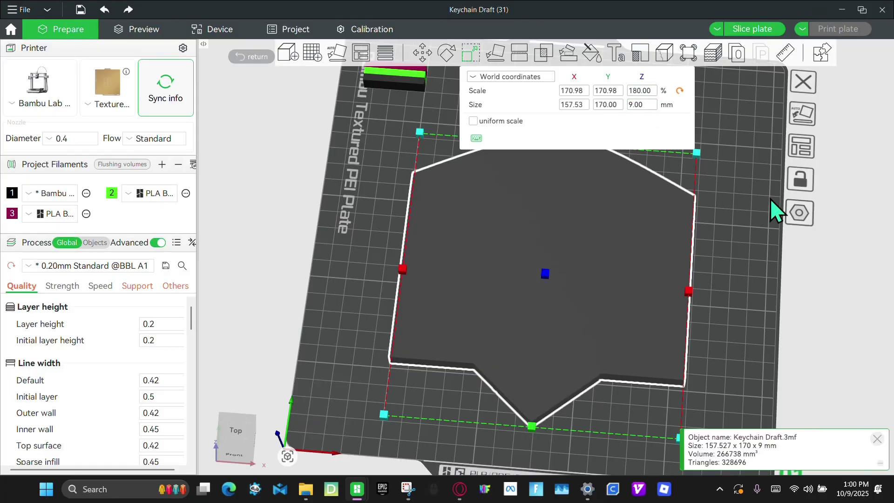
{"action": "left_click", "coordinate": [767, 213]}
{"action": "key", "text": "1"}
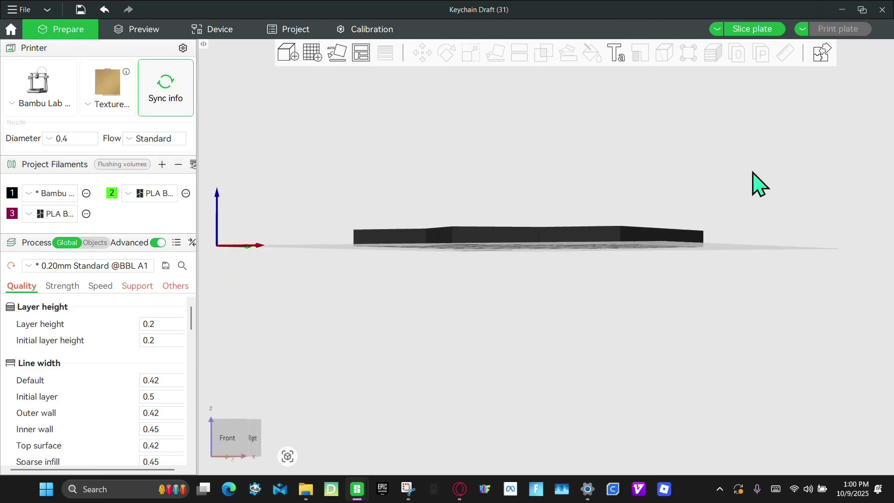
{"action": "left_click_drag", "start_coordinate": [760, 184], "coordinate": [770, 142]}
{"action": "key", "text": "1"}
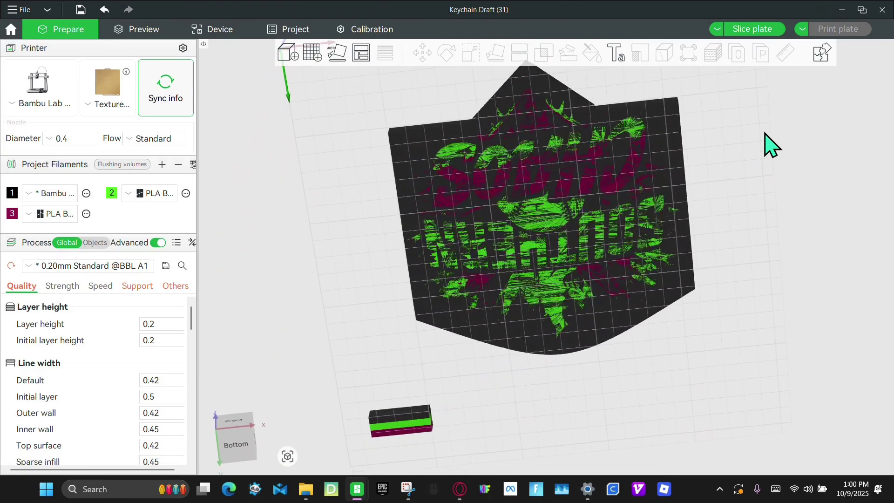
{"action": "left_click_drag", "start_coordinate": [772, 168], "coordinate": [772, 185]}
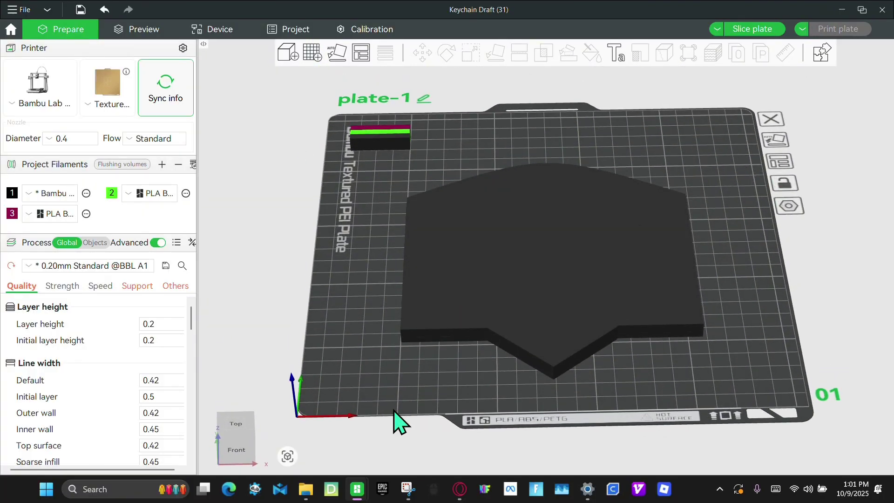
{"action": "mouse_move", "coordinate": [464, 491]}
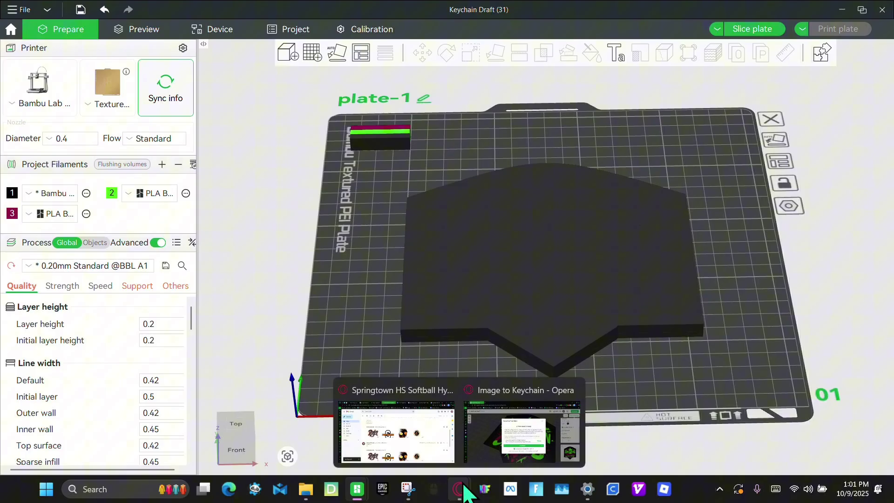
Download the Hype chain links model as Hype+chain+files.3mf, then return to Bambu Studio.
{"action": "left_click", "coordinate": [480, 461]}
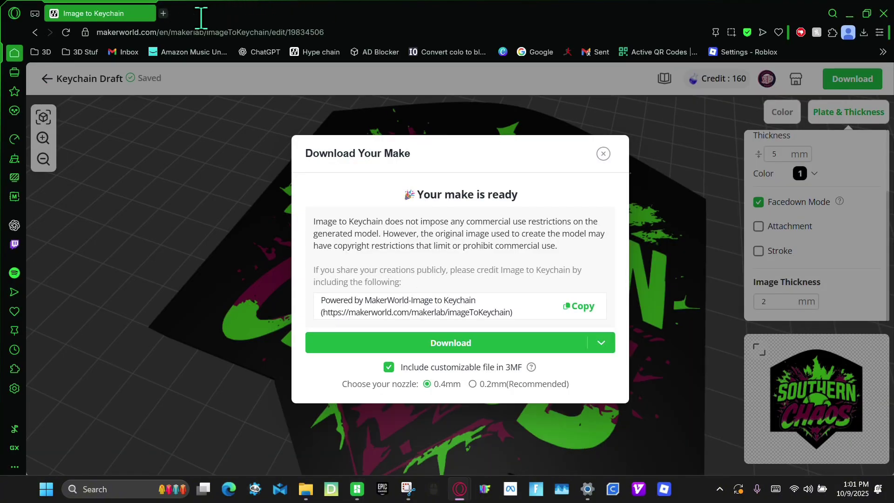
{"action": "left_click", "coordinate": [321, 52]}
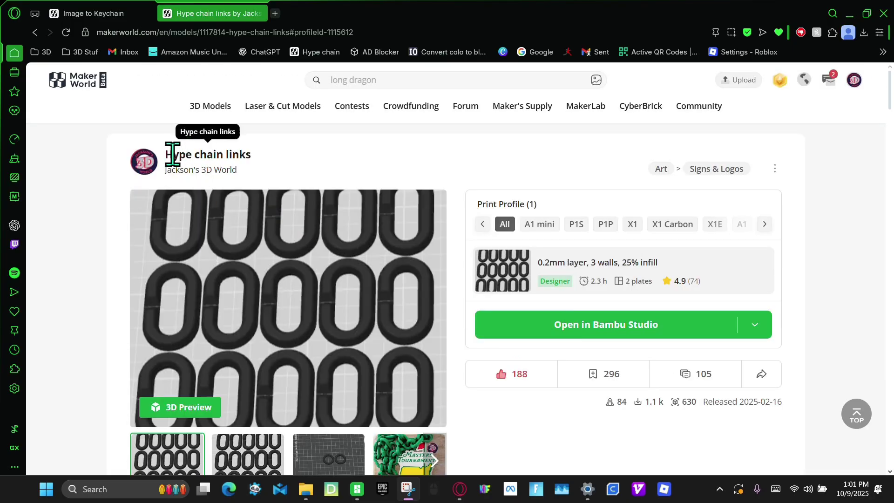
{"action": "mouse_move", "coordinate": [165, 154]}
{"action": "left_mouse_down"}
{"action": "mouse_move", "coordinate": [226, 160]}
{"action": "mouse_move", "coordinate": [207, 170]}
{"action": "mouse_move", "coordinate": [165, 154]}
{"action": "left_mouse_up"}
{"action": "left_click", "coordinate": [235, 169]}
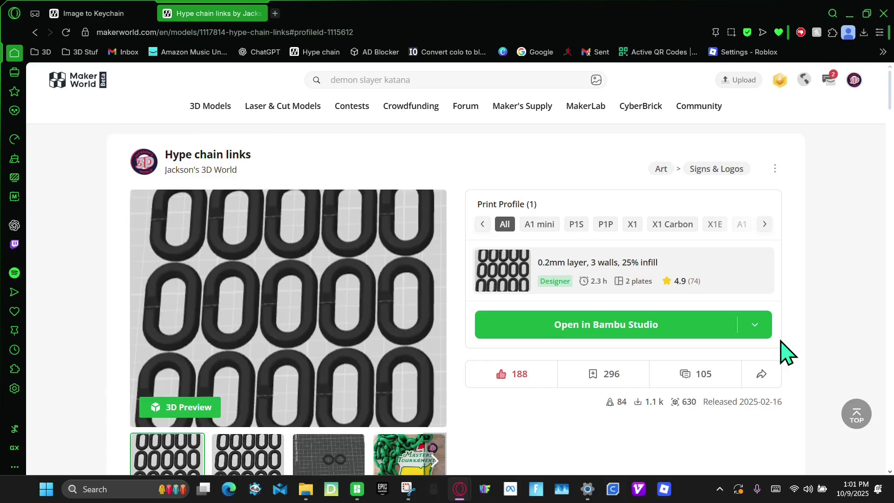
{"action": "left_click", "coordinate": [764, 332]}
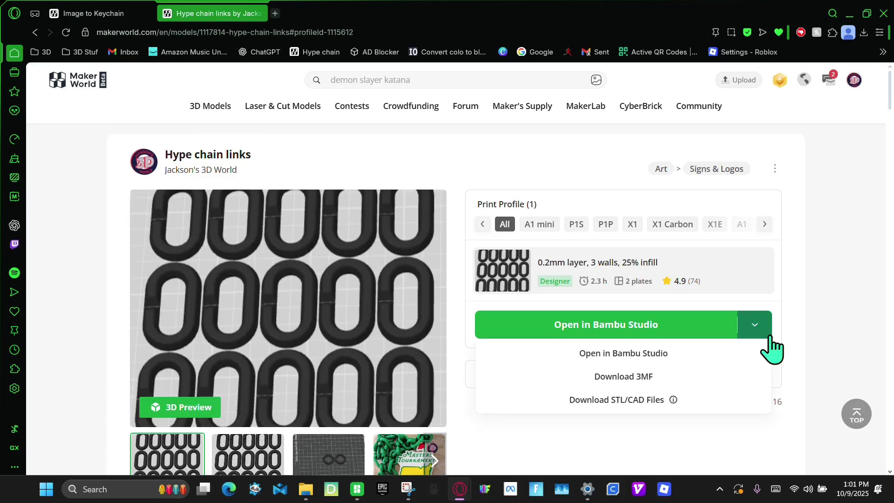
{"action": "left_click", "coordinate": [731, 381]}
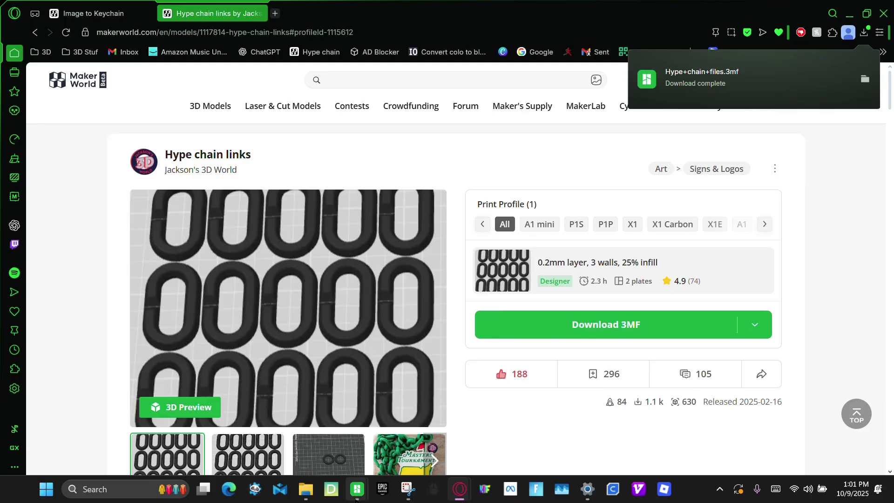
{"action": "mouse_move", "coordinate": [356, 500]}
{"action": "left_click", "coordinate": [569, 443]}
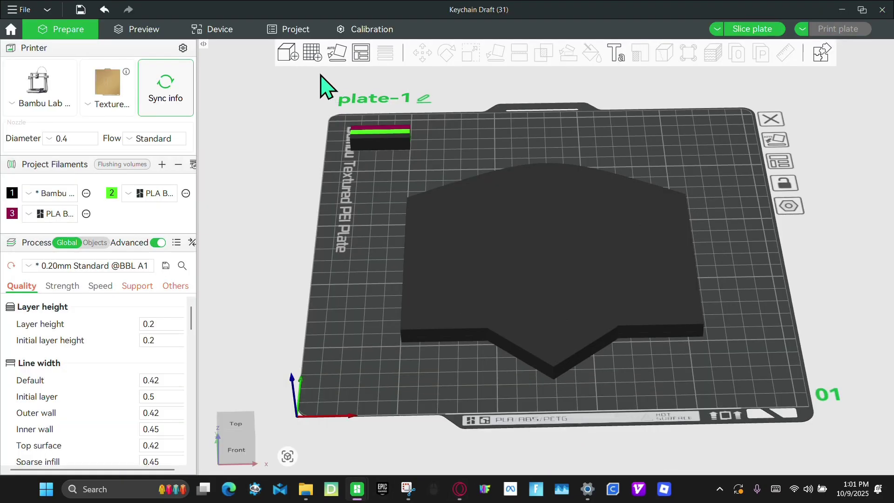
Import only the geometry of Hype+chain+files.3mf, then view the plate from the top.
{"action": "left_click", "coordinate": [289, 55]}
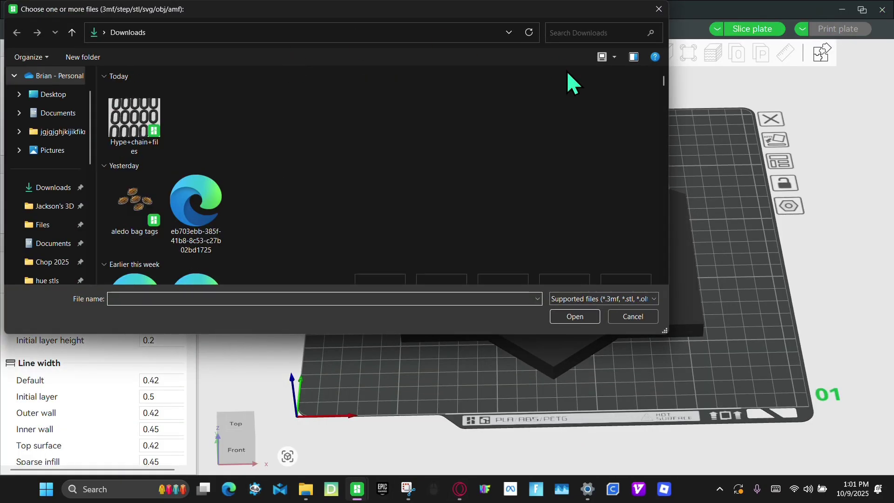
{"action": "double_click", "coordinate": [129, 118]}
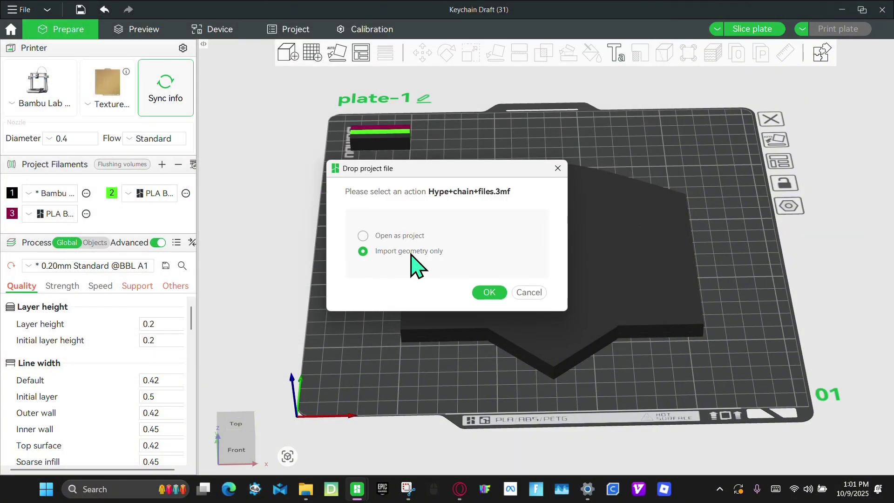
{"action": "left_click", "coordinate": [486, 295]}
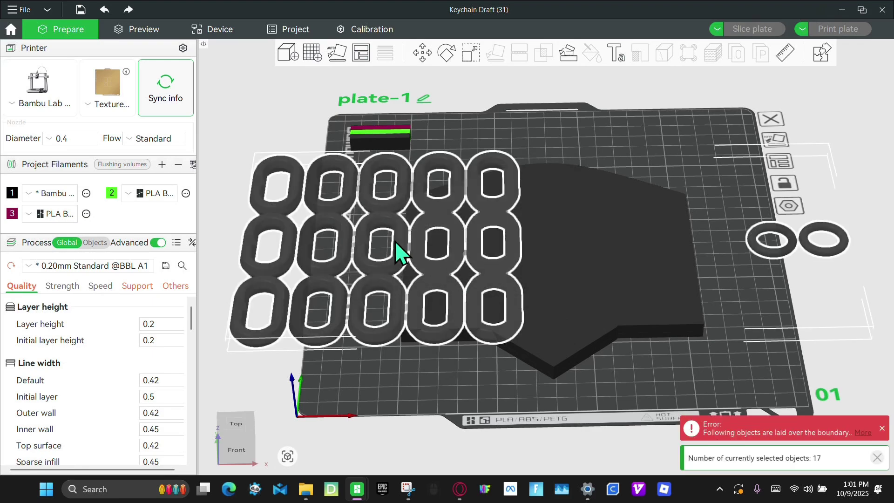
{"action": "left_click_drag", "start_coordinate": [508, 176], "coordinate": [649, 228]}
{"action": "key", "text": "ctrl+z"}
{"action": "key", "text": "1"}
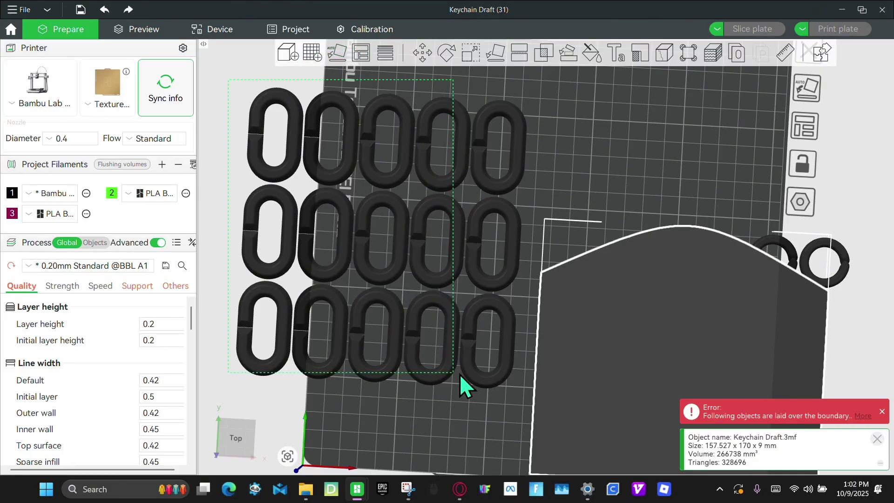
Delete the fifteen imported chain links from the plate.
{"action": "left_click_drag", "start_coordinate": [524, 408], "coordinate": [523, 407], "text": "shift"}
{"action": "key", "text": "Delete"}
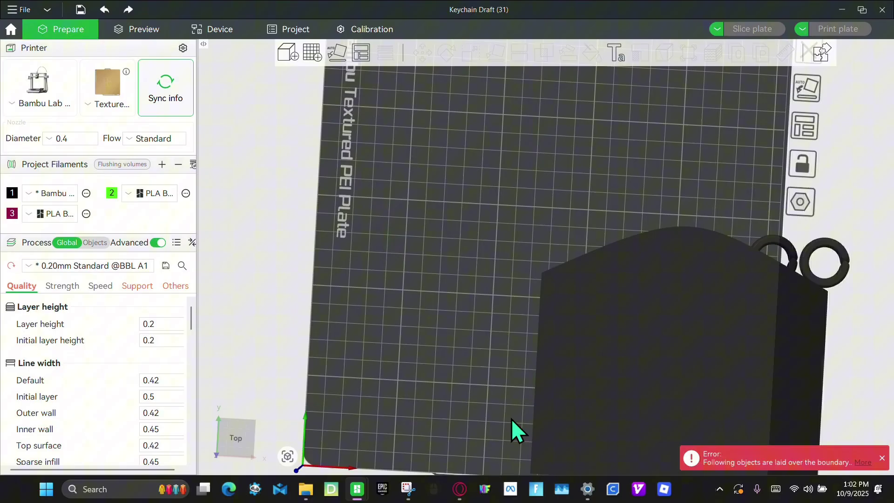
{"action": "left_click_drag", "start_coordinate": [669, 338], "coordinate": [516, 241]}
{"action": "key", "text": "ctrl+z"}
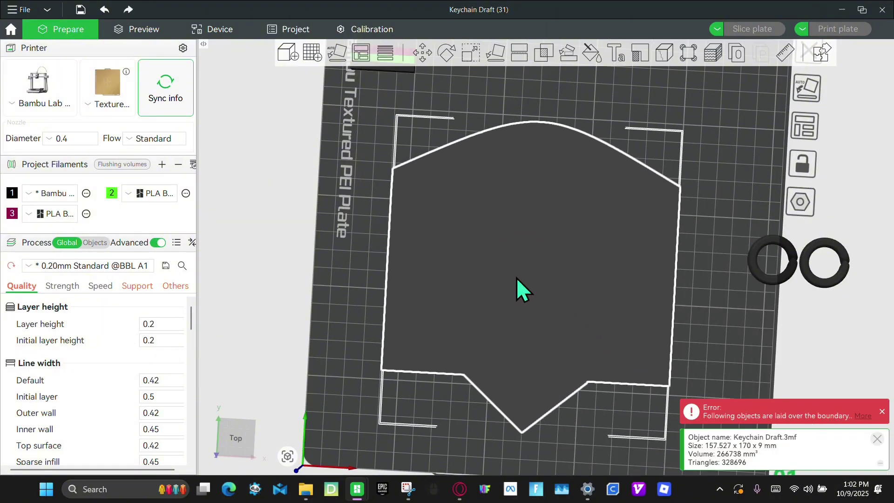
Center the keychain body, then center one ring and nudge it upward.
{"action": "right_click_drag", "start_coordinate": [498, 252], "coordinate": [494, 253]}
{"action": "right_click", "coordinate": [494, 250]}
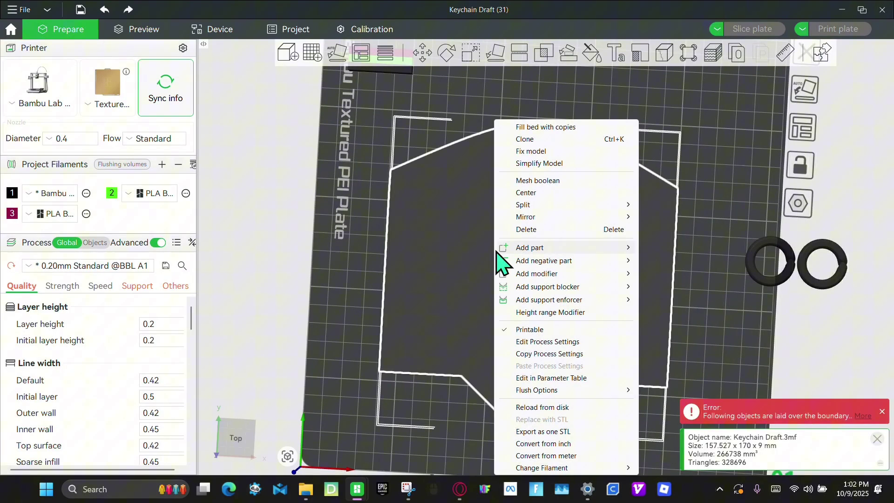
{"action": "left_click", "coordinate": [527, 196]}
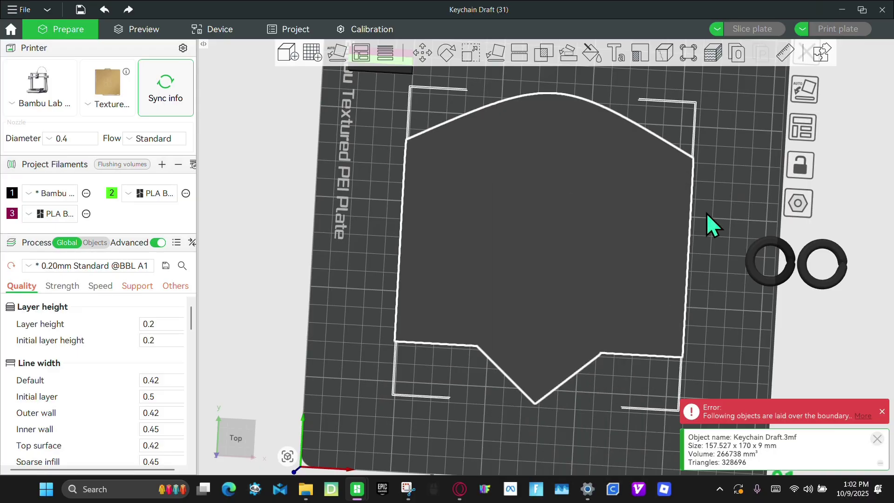
{"action": "right_click", "coordinate": [762, 280]}
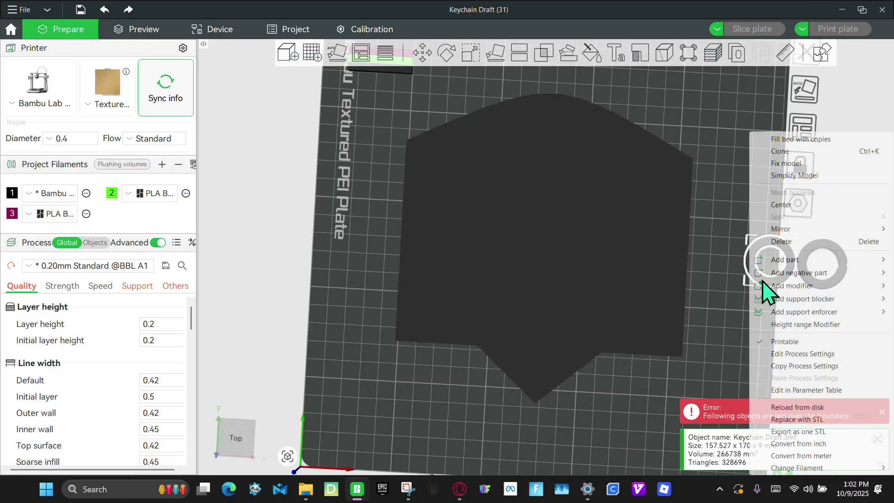
{"action": "left_click", "coordinate": [781, 205]}
{"action": "key", "text": "Up"}
{"action": "key", "text": "Up"}
{"action": "key", "text": "Up"}
{"action": "key", "text": "Up"}
{"action": "key", "text": "Up"}
{"action": "key", "text": "Up"}
{"action": "key", "text": "Up"}
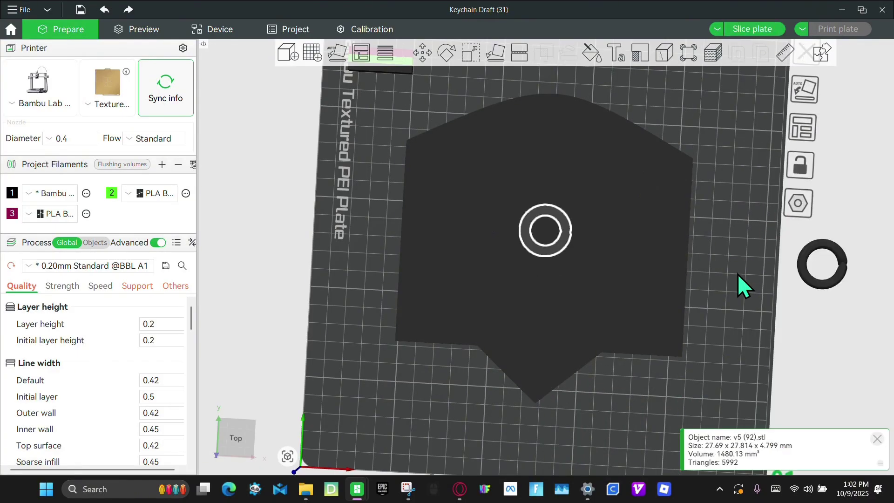
Move the ring onto the body's top edge and rotate it about 20.72 degrees.
{"action": "key", "text": "Up"}
{"action": "key", "text": "Up"}
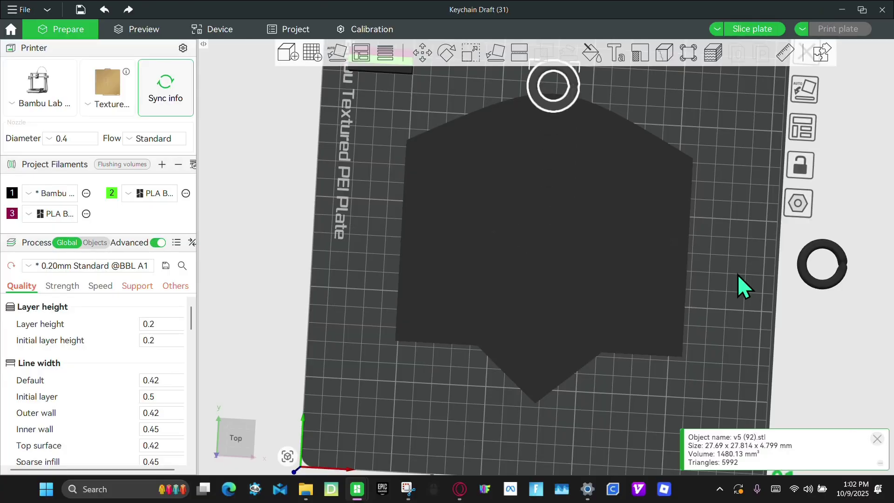
{"action": "scroll", "coordinate": [477, 136], "scroll_direction": "up", "scroll_amount": 5}
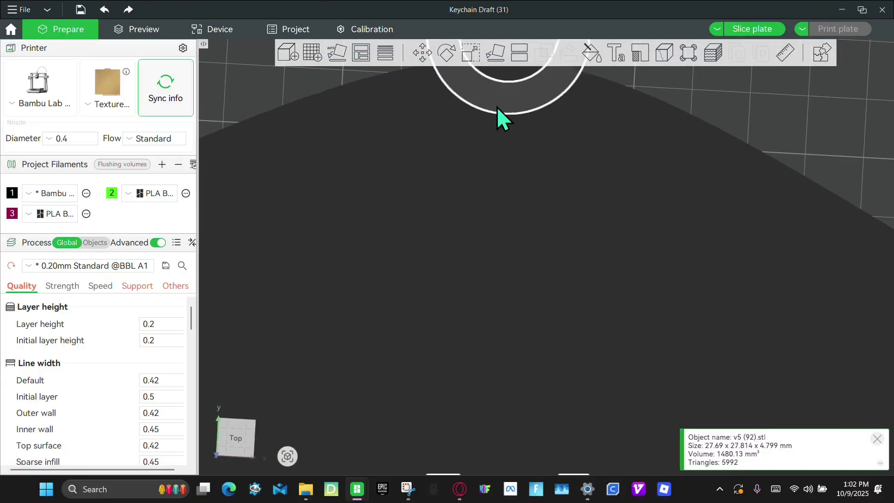
{"action": "middle_click_drag", "start_coordinate": [498, 116], "coordinate": [521, 320]}
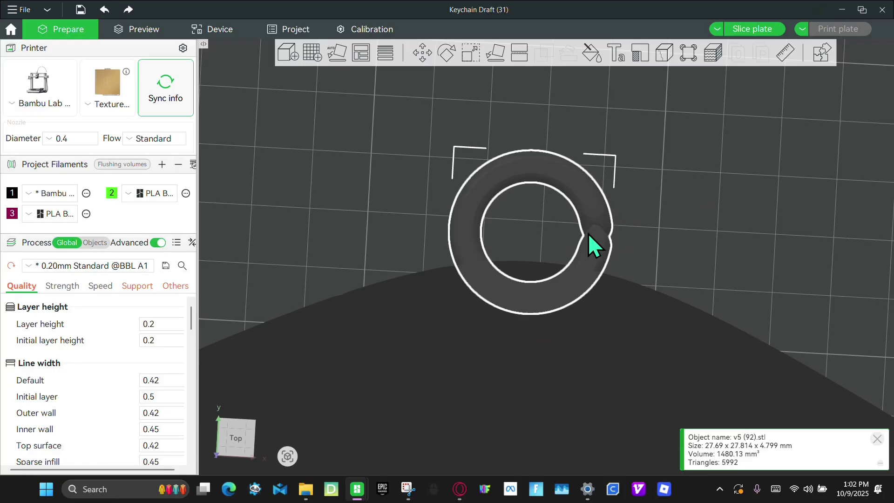
{"action": "left_click", "coordinate": [444, 54]}
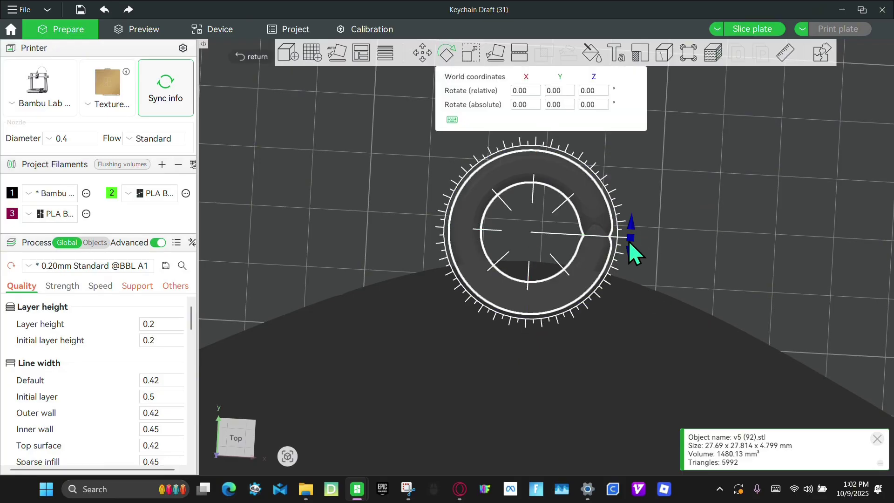
{"action": "left_click_drag", "start_coordinate": [628, 241], "coordinate": [532, 190]}
{"action": "left_click", "coordinate": [670, 185]}
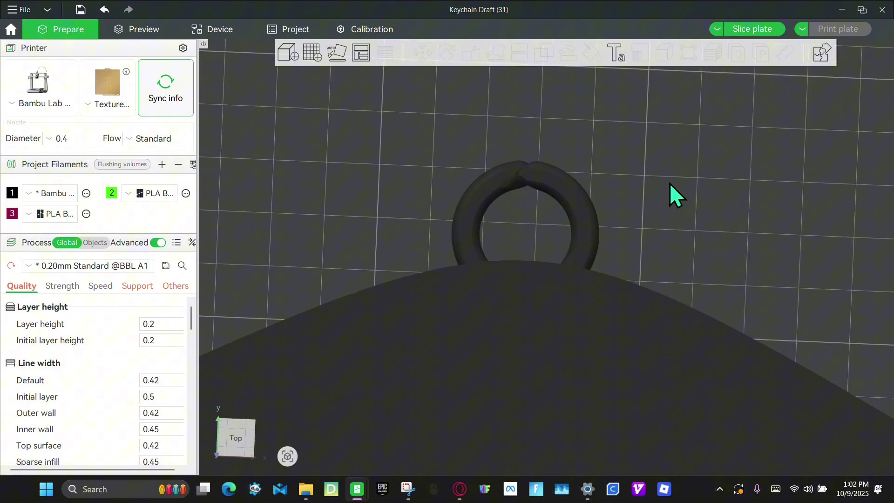
Check the ring placement from below, then select both the keychain body and ring.
{"action": "scroll", "coordinate": [670, 183], "scroll_direction": "down", "scroll_amount": 5}
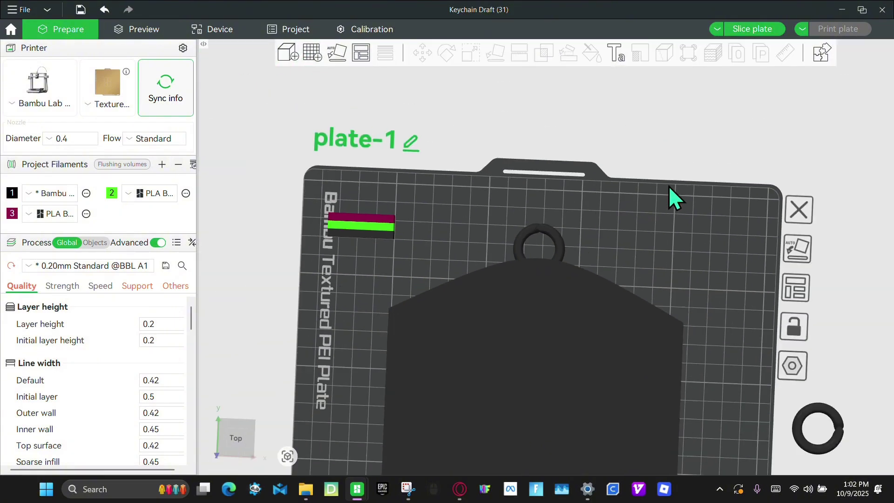
{"action": "left_click", "coordinate": [561, 250]}
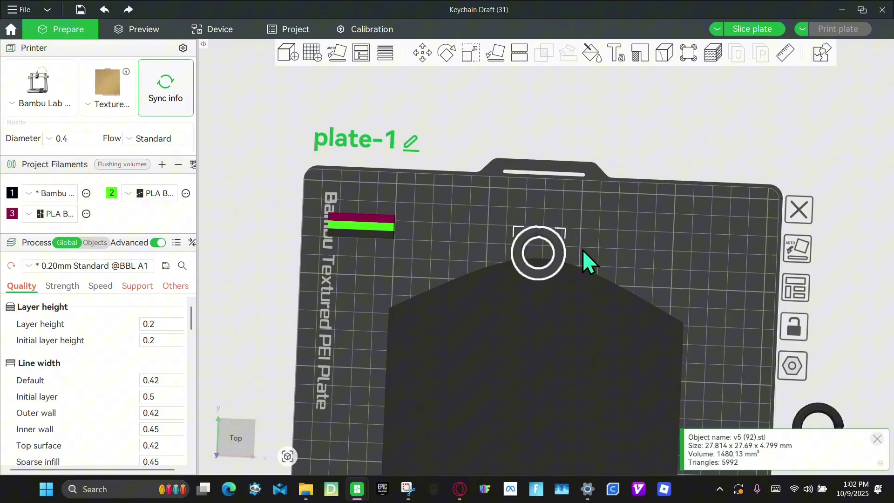
{"action": "left_click_drag", "start_coordinate": [584, 253], "coordinate": [597, 149]}
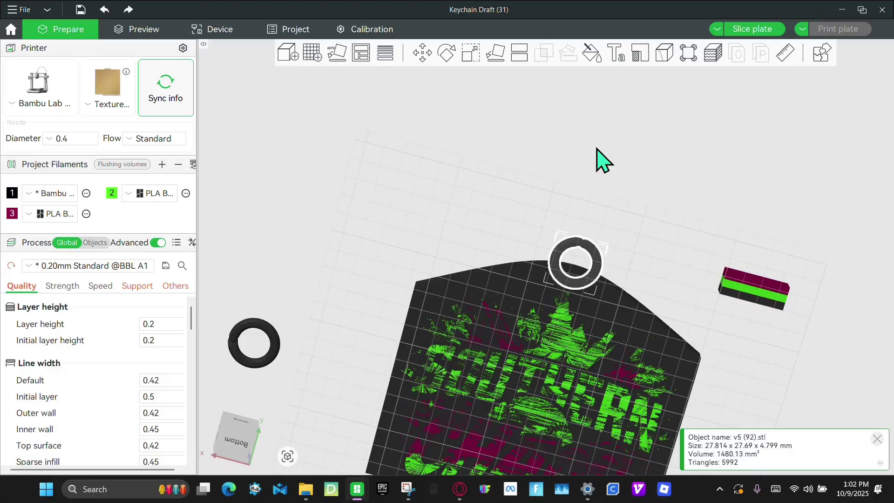
{"action": "left_click", "coordinate": [597, 149]}
{"action": "left_click_drag", "start_coordinate": [549, 186], "coordinate": [638, 290]}
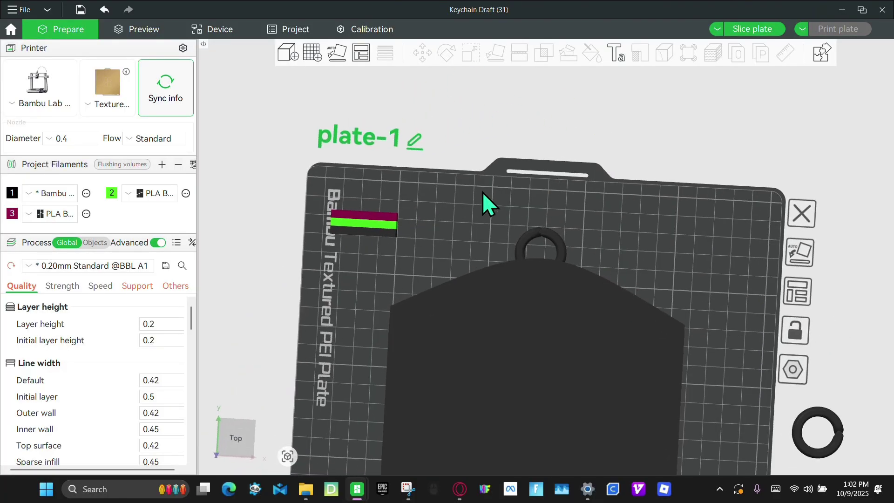
{"action": "left_click_drag", "start_coordinate": [487, 210], "coordinate": [599, 360], "text": "shift"}
{"action": "right_click", "coordinate": [585, 355]}
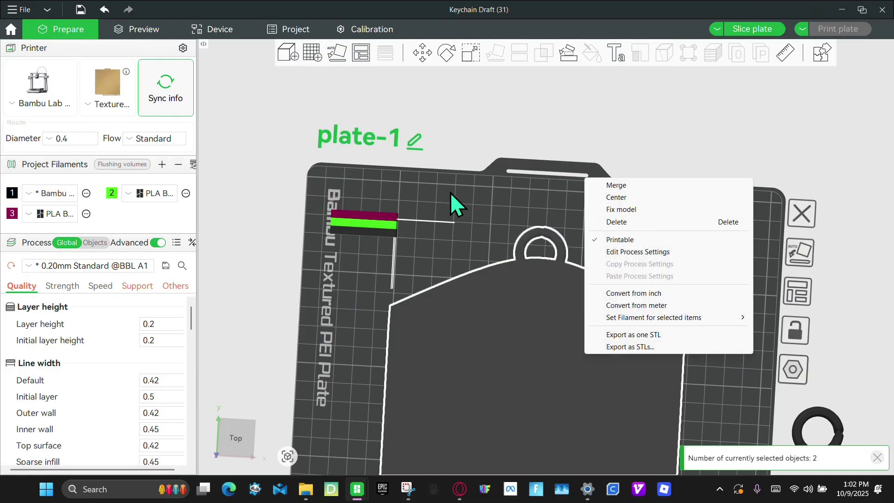
Merge the body and ring into one Assembly and select its v5 (92).stl part.
{"action": "left_click", "coordinate": [609, 186]}
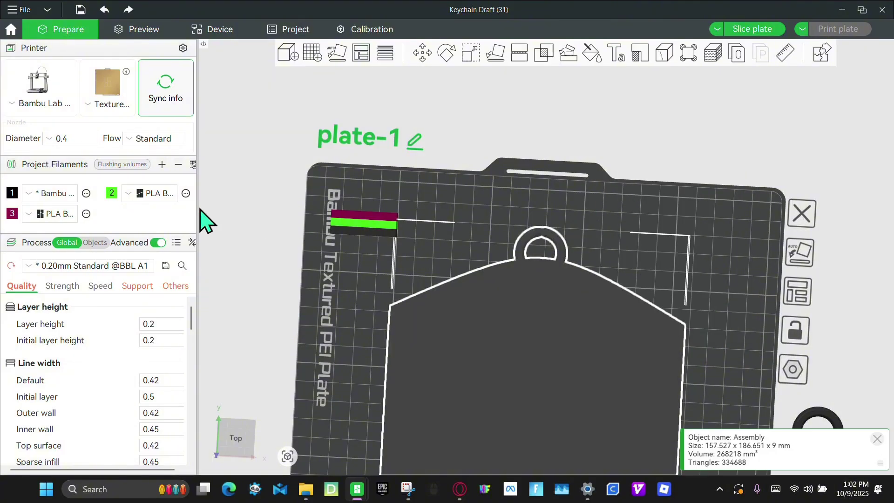
{"action": "left_click", "coordinate": [96, 243]}
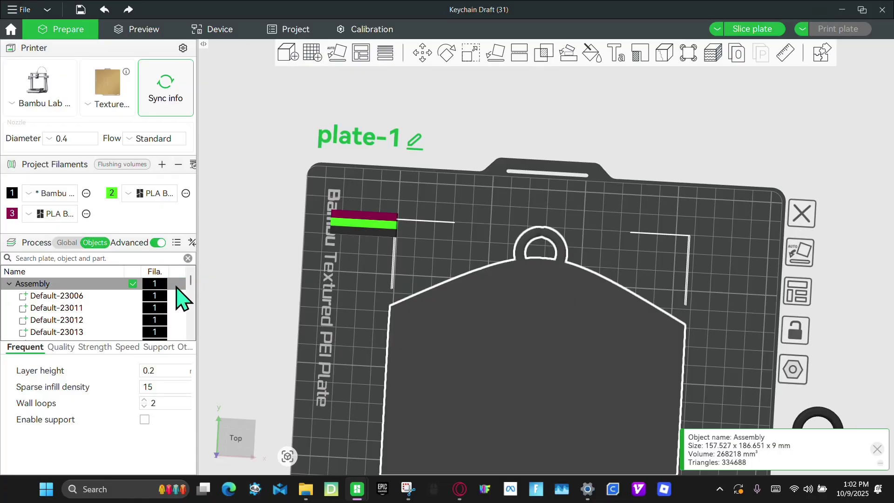
{"action": "scroll", "coordinate": [114, 324], "scroll_direction": "down", "scroll_amount": 2}
{"action": "scroll", "coordinate": [112, 321], "scroll_direction": "up", "scroll_amount": 5}
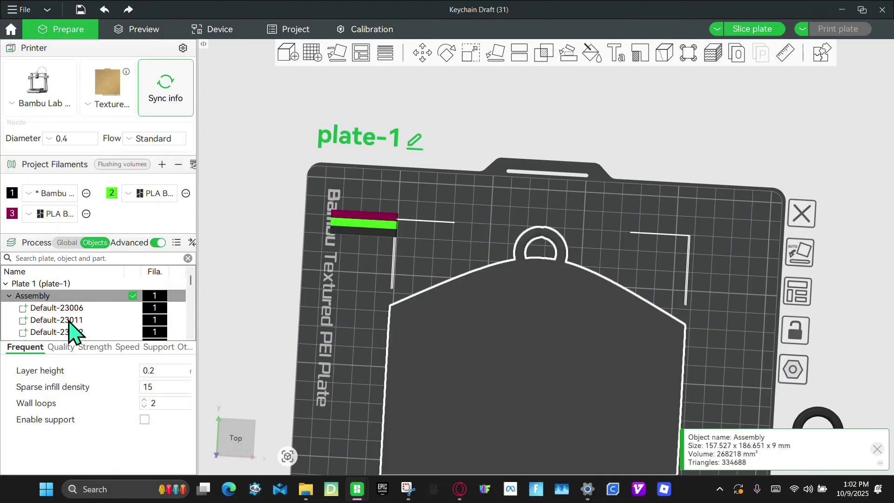
{"action": "scroll", "coordinate": [76, 331], "scroll_direction": "down", "scroll_amount": 10}
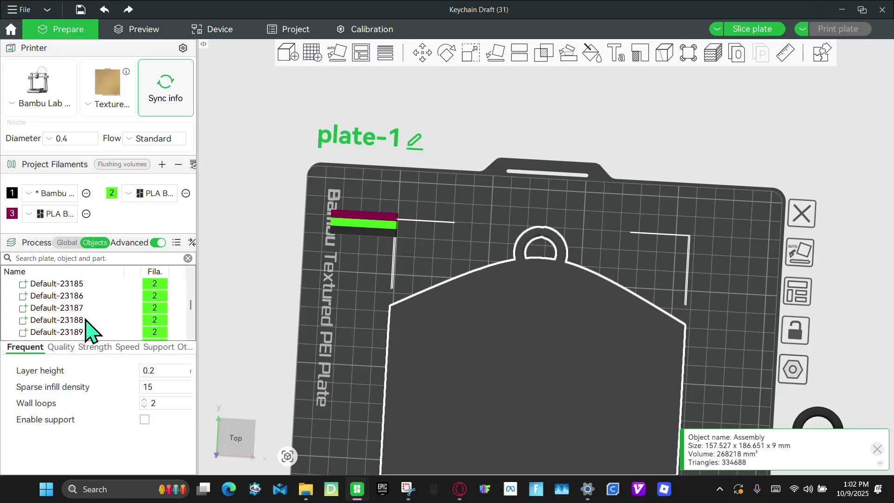
{"action": "scroll", "coordinate": [86, 326], "scroll_direction": "down", "scroll_amount": 5}
{"action": "left_click_drag", "start_coordinate": [191, 307], "coordinate": [245, 325]}
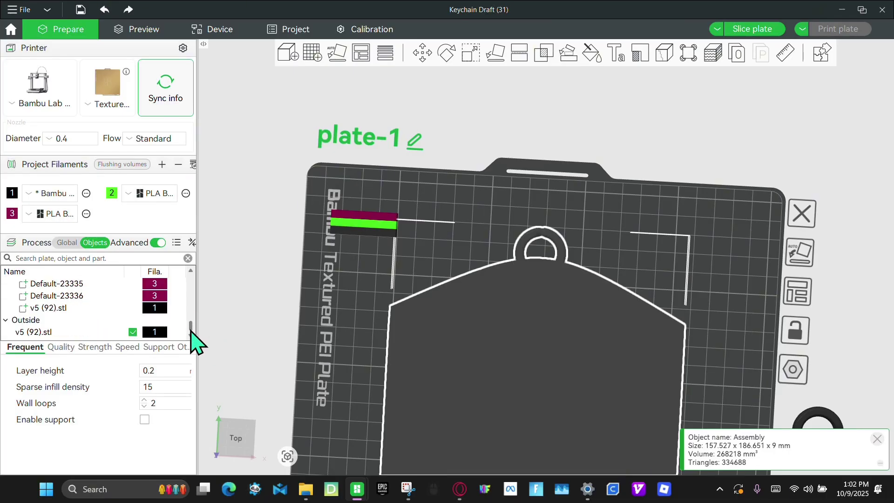
{"action": "left_click", "coordinate": [48, 308]}
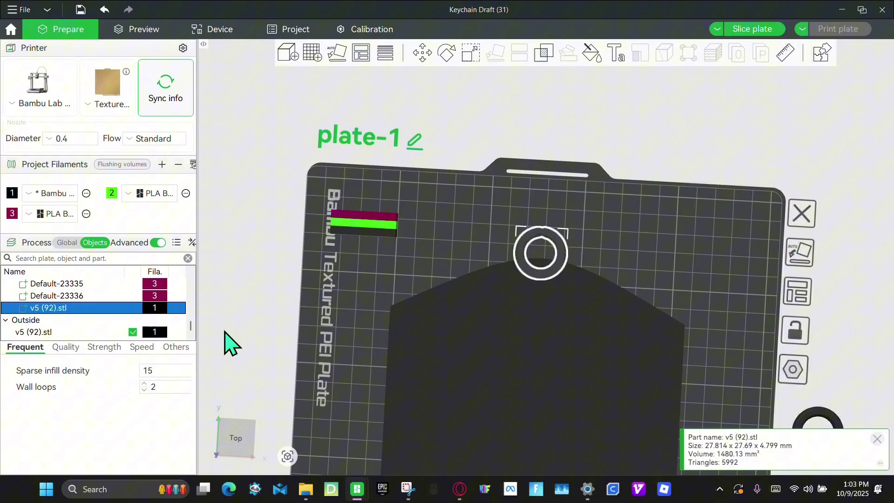
Raise the ring part v5 (92).stl from Z -2.10 to 0.91 mm with the Move tool.
{"action": "scroll", "coordinate": [414, 279], "scroll_direction": "up", "scroll_amount": 3}
{"action": "left_click_drag", "start_coordinate": [408, 235], "coordinate": [509, 152]}
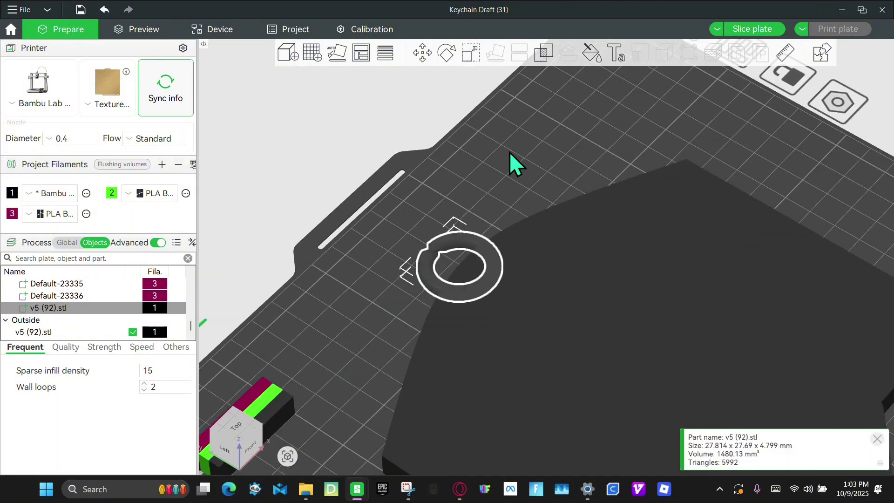
{"action": "left_click", "coordinate": [424, 55]}
{"action": "left_click_drag", "start_coordinate": [376, 151], "coordinate": [455, 232]}
{"action": "scroll", "coordinate": [475, 303], "scroll_direction": "up", "scroll_amount": 10}
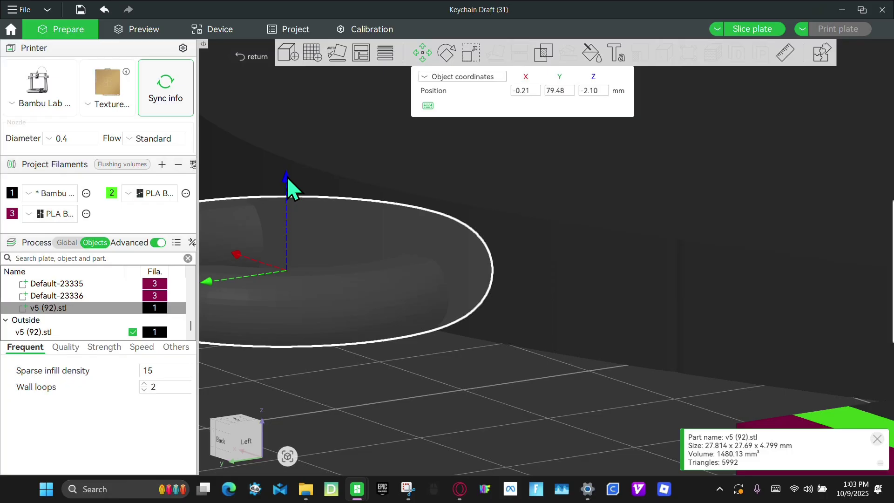
{"action": "scroll", "coordinate": [286, 177], "scroll_direction": "up", "scroll_amount": 5}
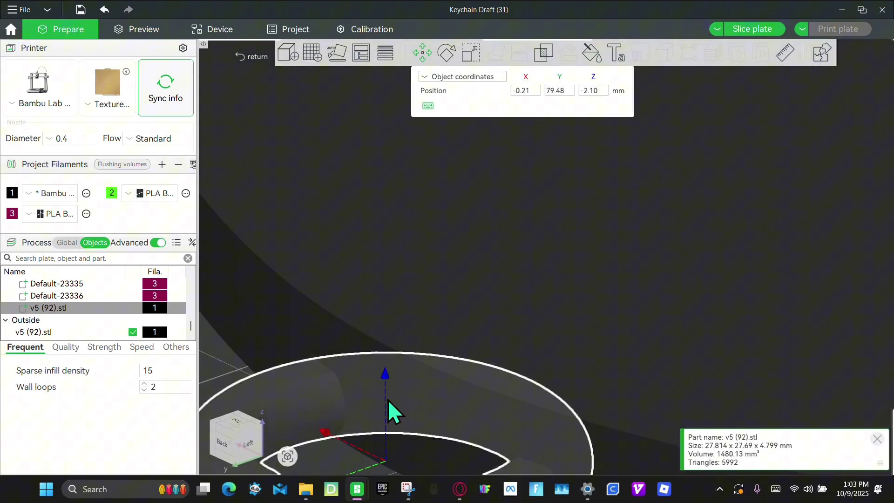
{"action": "left_click_drag", "start_coordinate": [384, 378], "coordinate": [374, 330]}
{"action": "key", "text": "ctrl+z"}
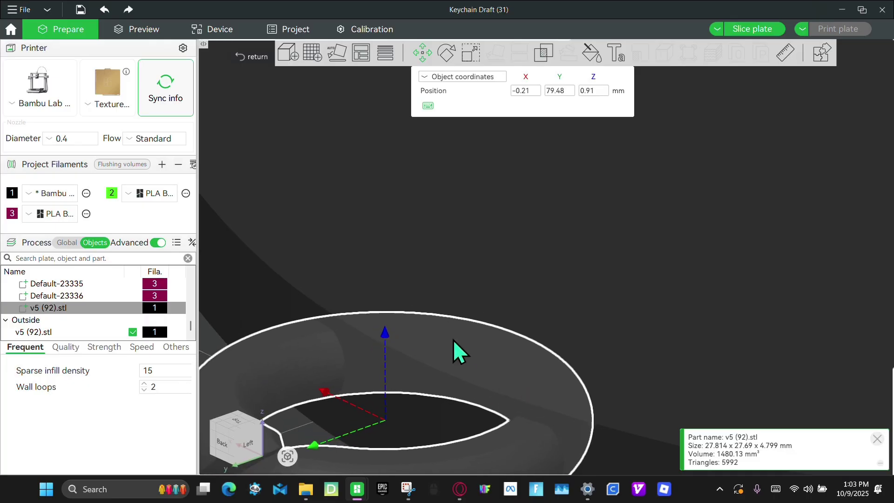
{"action": "scroll", "coordinate": [368, 307], "scroll_direction": "down", "scroll_amount": 5}
{"action": "left_click", "coordinate": [329, 319]}
{"action": "scroll", "coordinate": [295, 342], "scroll_direction": "up", "scroll_amount": 5}
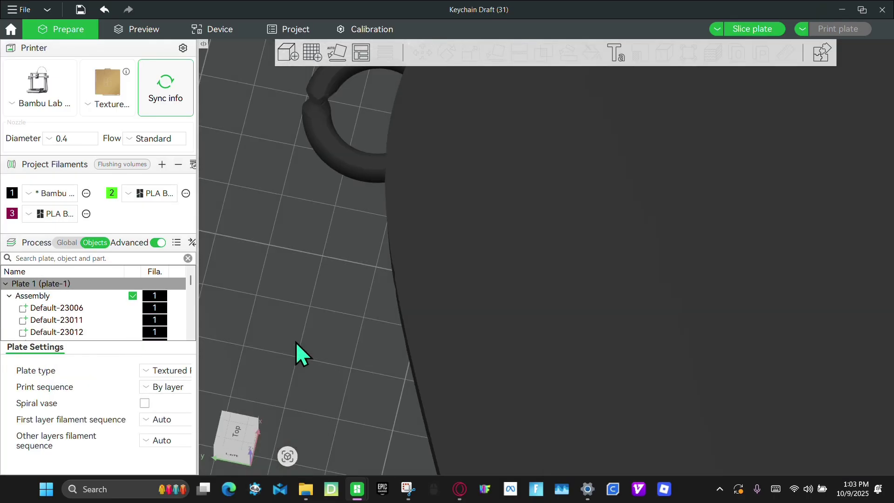
{"action": "scroll", "coordinate": [295, 342], "scroll_direction": "down", "scroll_amount": 6}
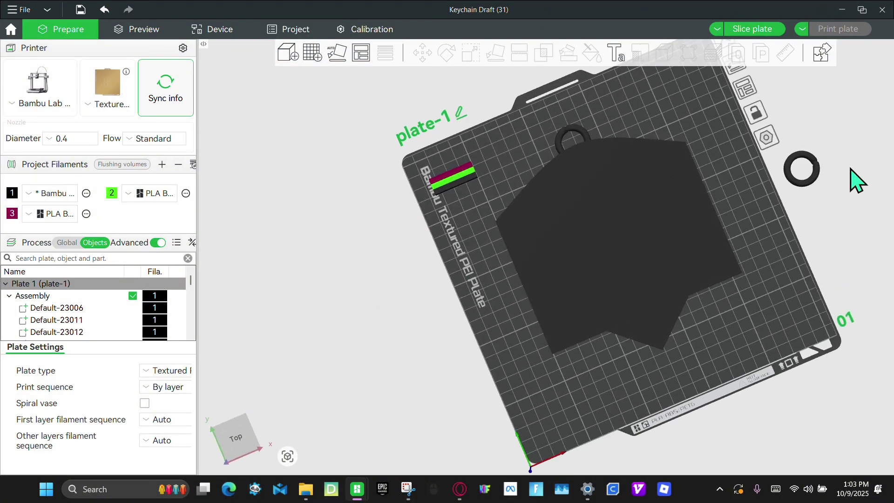
Move the spare ring from beside the plate onto its upper-right corner.
{"action": "left_click", "coordinate": [804, 193]}
{"action": "left_click_drag", "start_coordinate": [804, 192], "coordinate": [700, 131]}
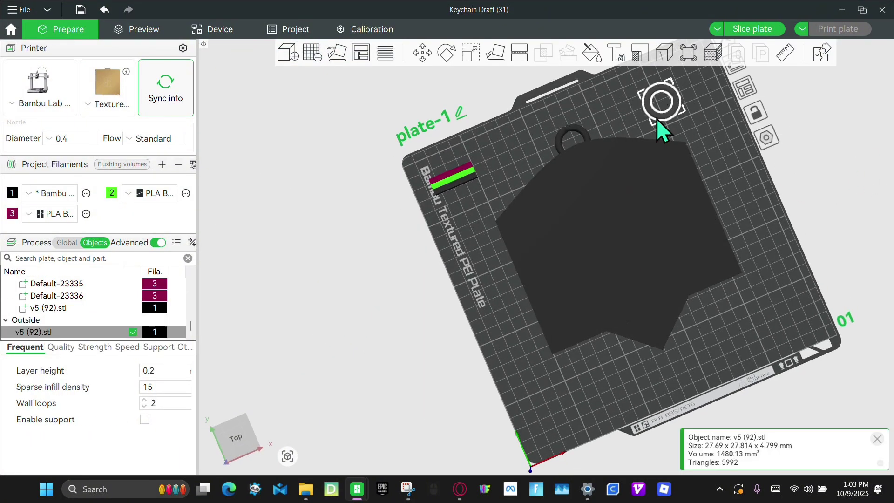
{"action": "left_click", "coordinate": [379, 272]}
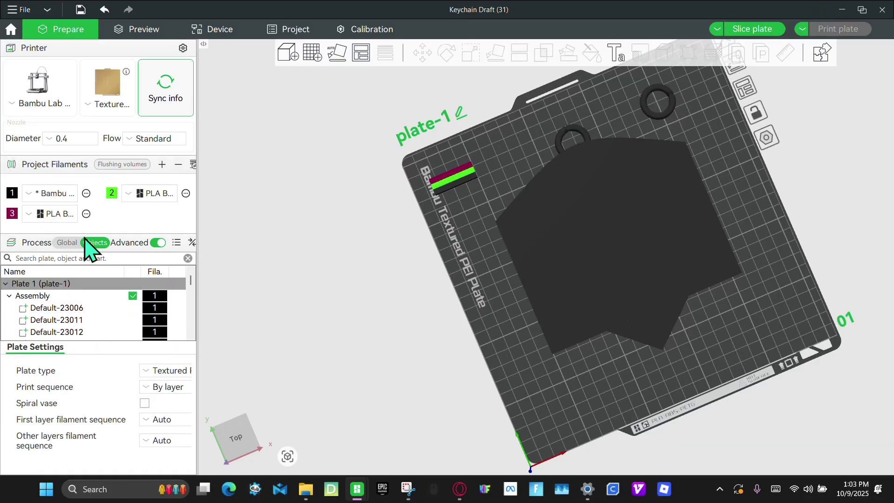
Enable supports with tree(auto) type in the global process settings.
{"action": "left_click", "coordinate": [70, 244]}
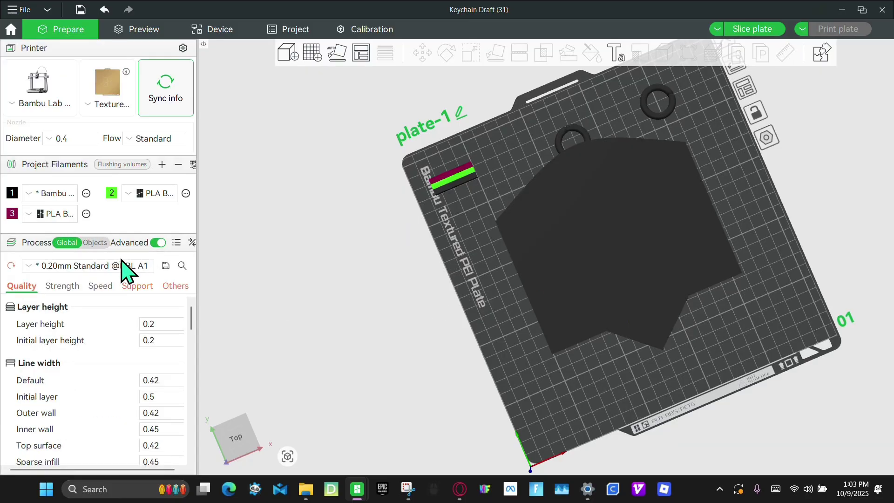
{"action": "left_click", "coordinate": [135, 286]}
{"action": "left_click", "coordinate": [144, 325]}
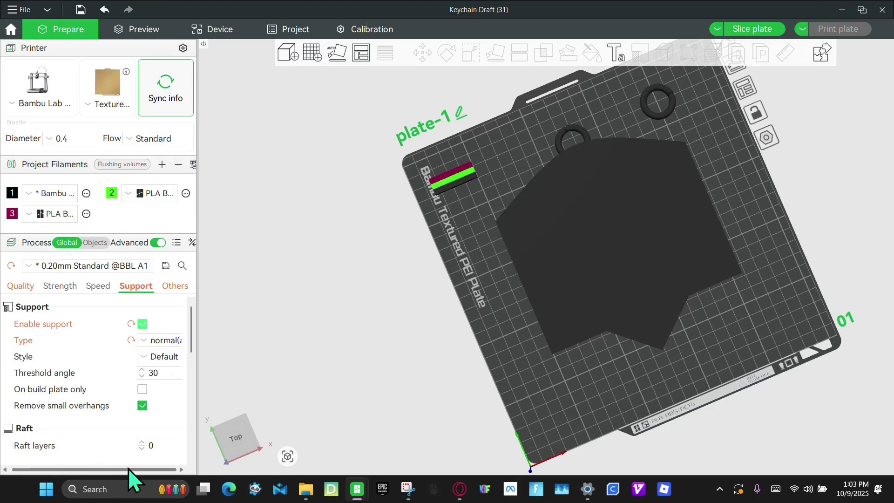
{"action": "left_click", "coordinate": [162, 341]}
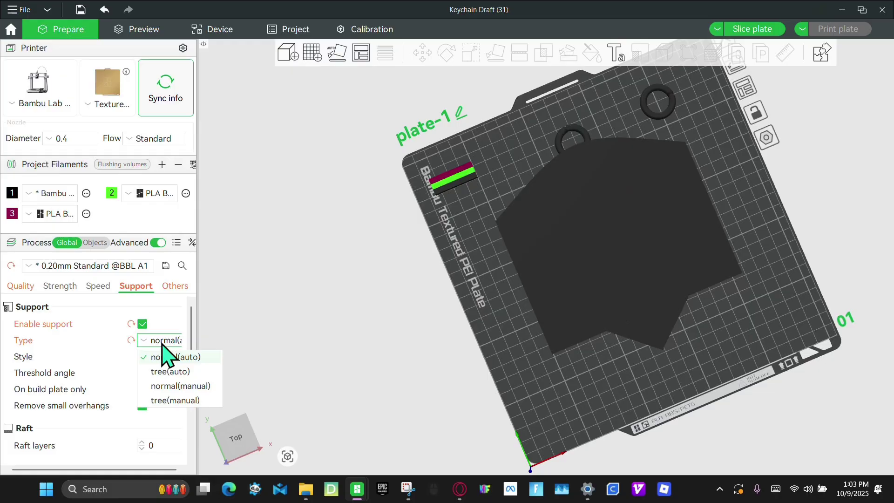
{"action": "left_click", "coordinate": [183, 375]}
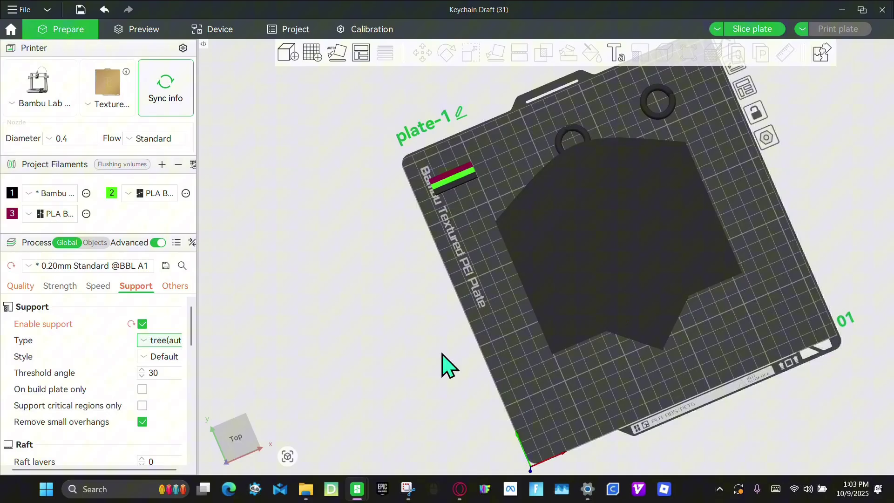
{"action": "left_click_drag", "start_coordinate": [443, 365], "coordinate": [423, 369]}
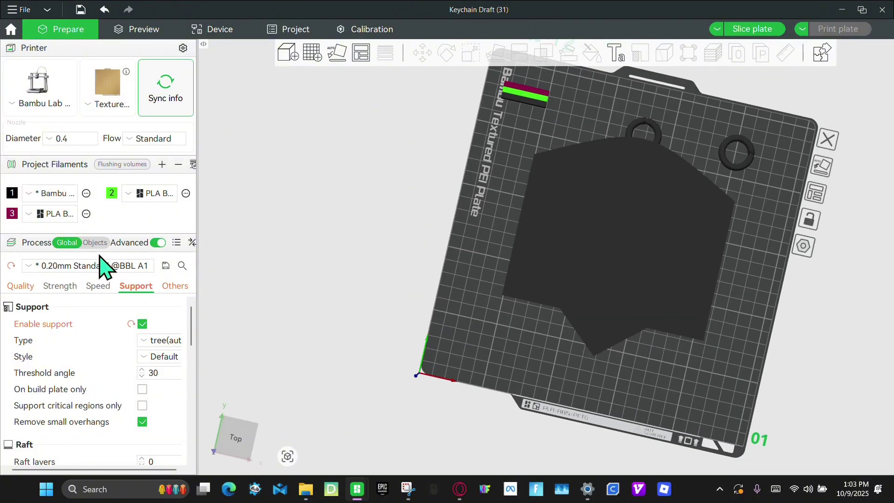
{"action": "left_click", "coordinate": [48, 270]}
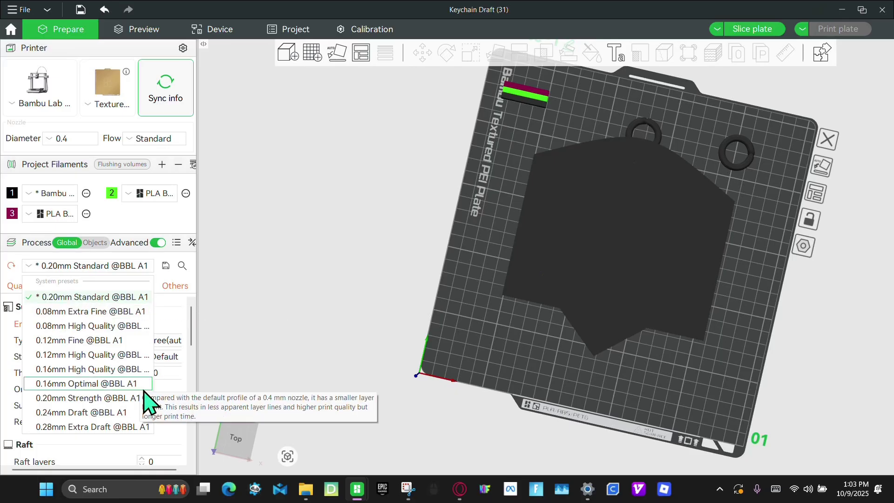
{"action": "left_click", "coordinate": [83, 369]}
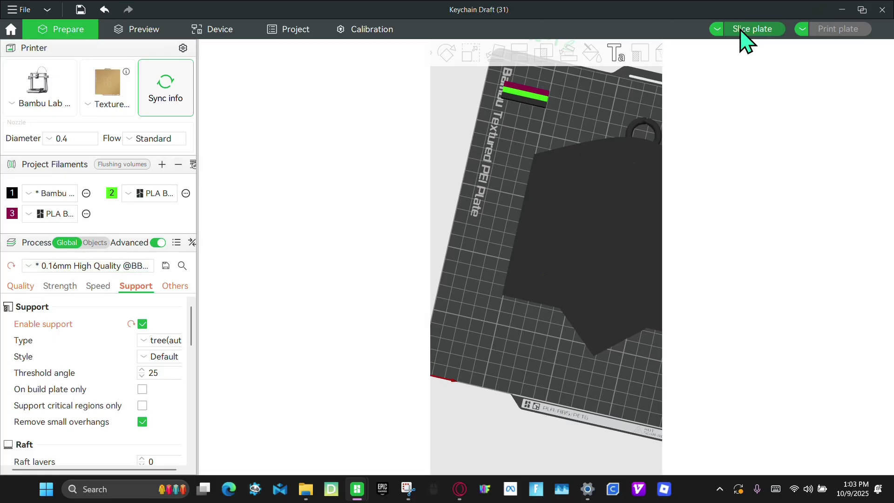
{"action": "left_click", "coordinate": [743, 29]}
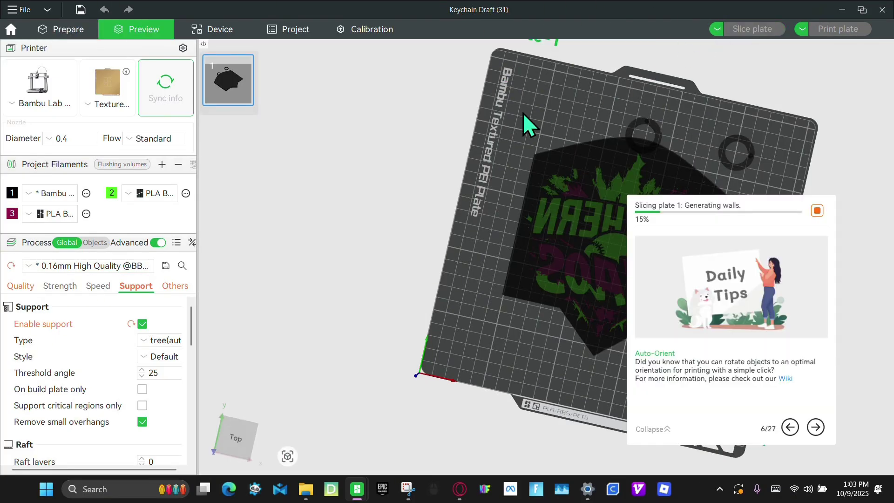